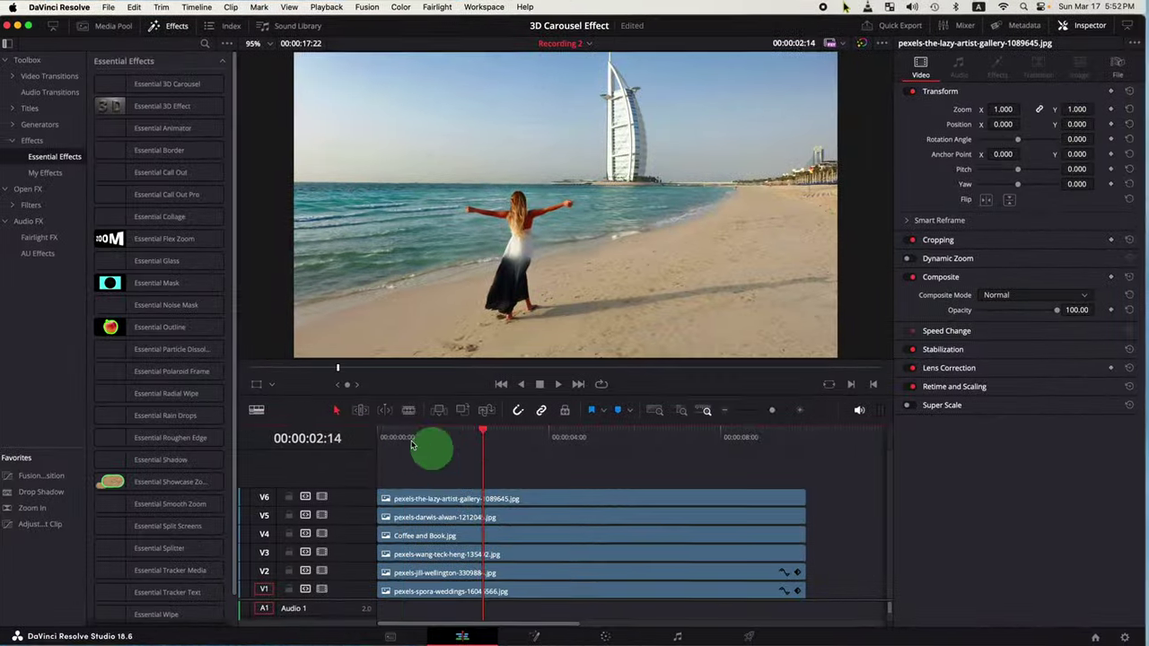
# Step: Combine the six image clips stacked on tracks V1 to V6 into a single Fusion clip
pyautogui.click(401, 439)
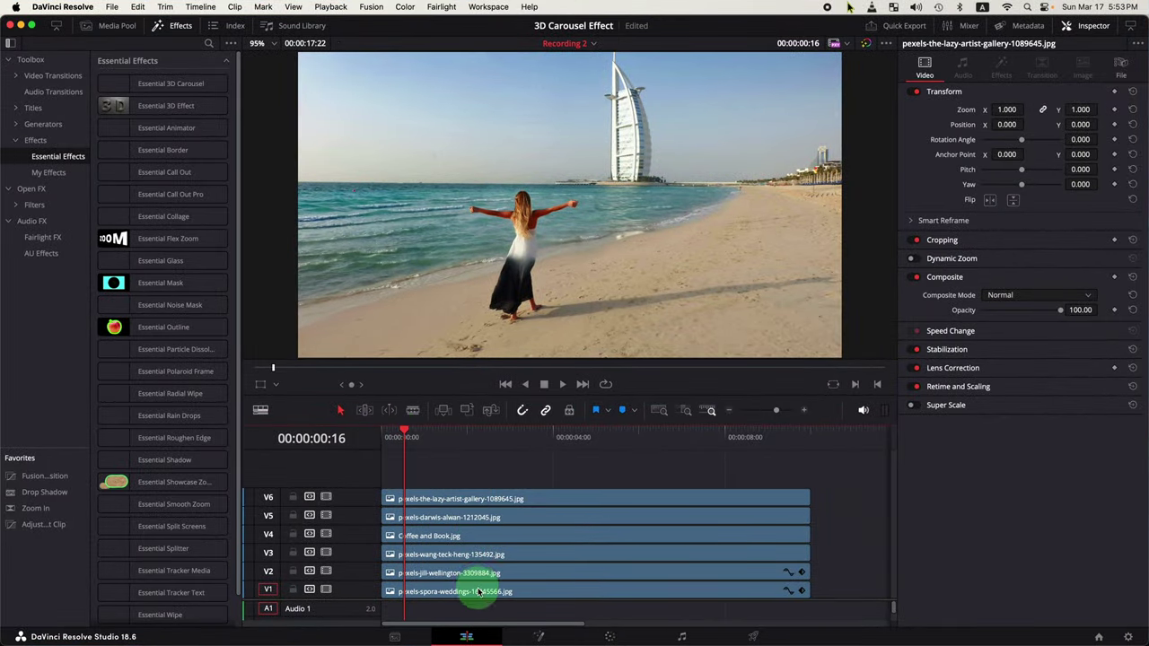
pyautogui.moveTo(689, 471); pyautogui.dragTo(760, 593)
pyautogui.rightClick(742, 499)
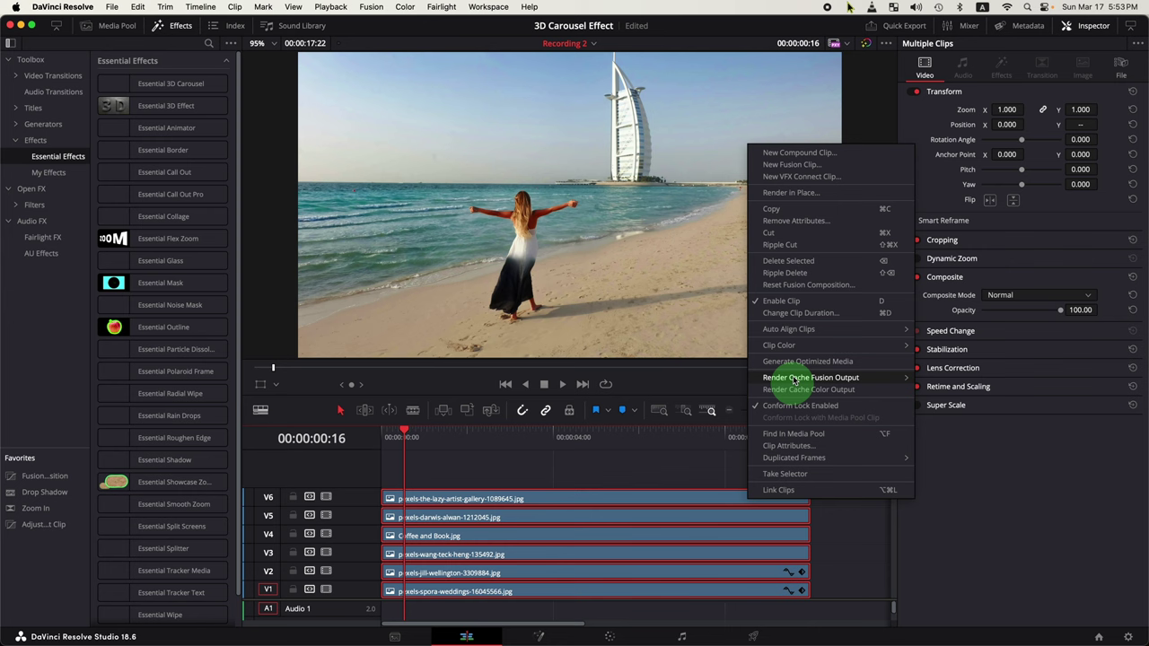
pyautogui.click(823, 165)
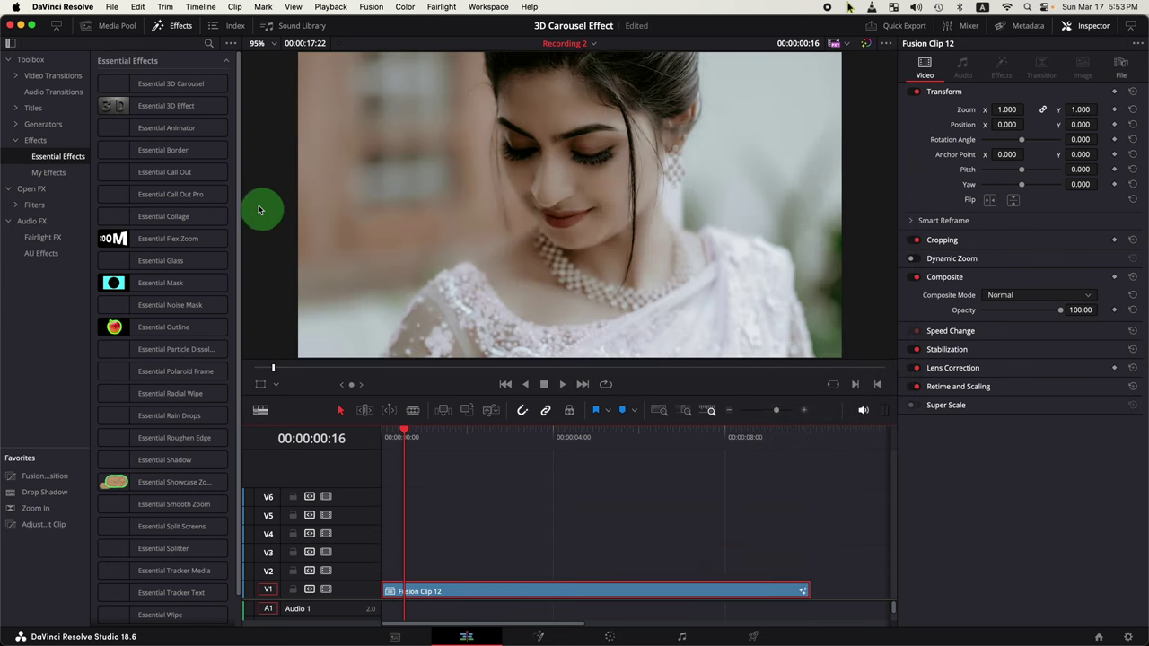
# Step: Apply the Essential 3D Carousel effect to the Fusion clip and scrub through the timeline to preview the rotation
pyautogui.click(140, 85)
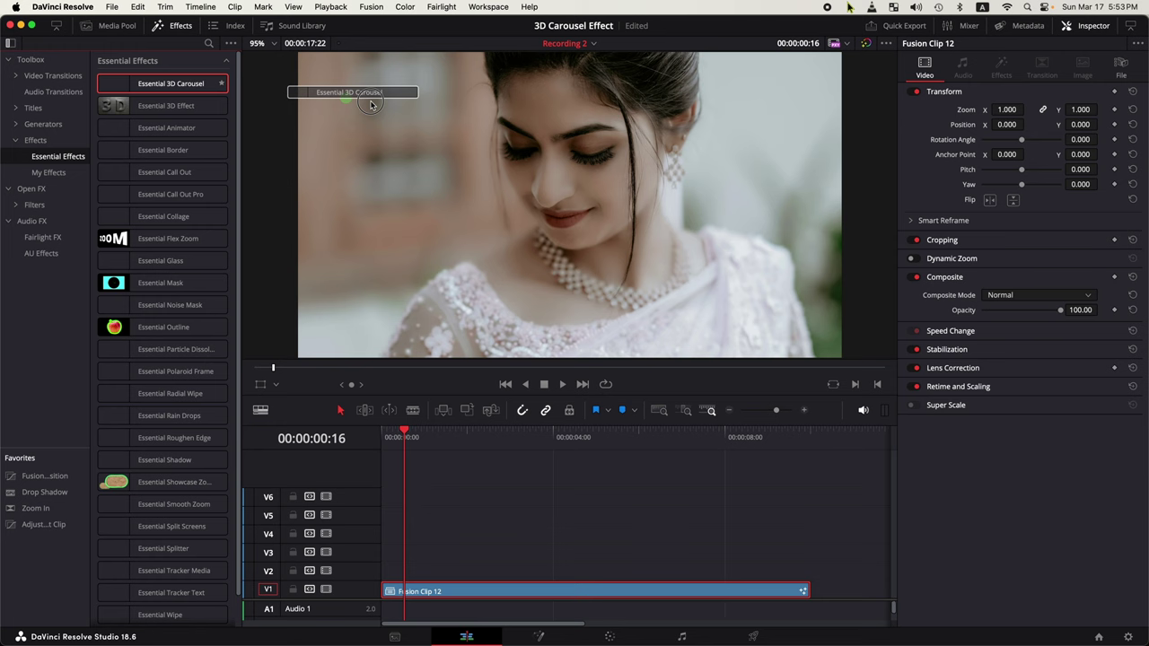
pyautogui.moveTo(371, 104); pyautogui.dragTo(605, 253)
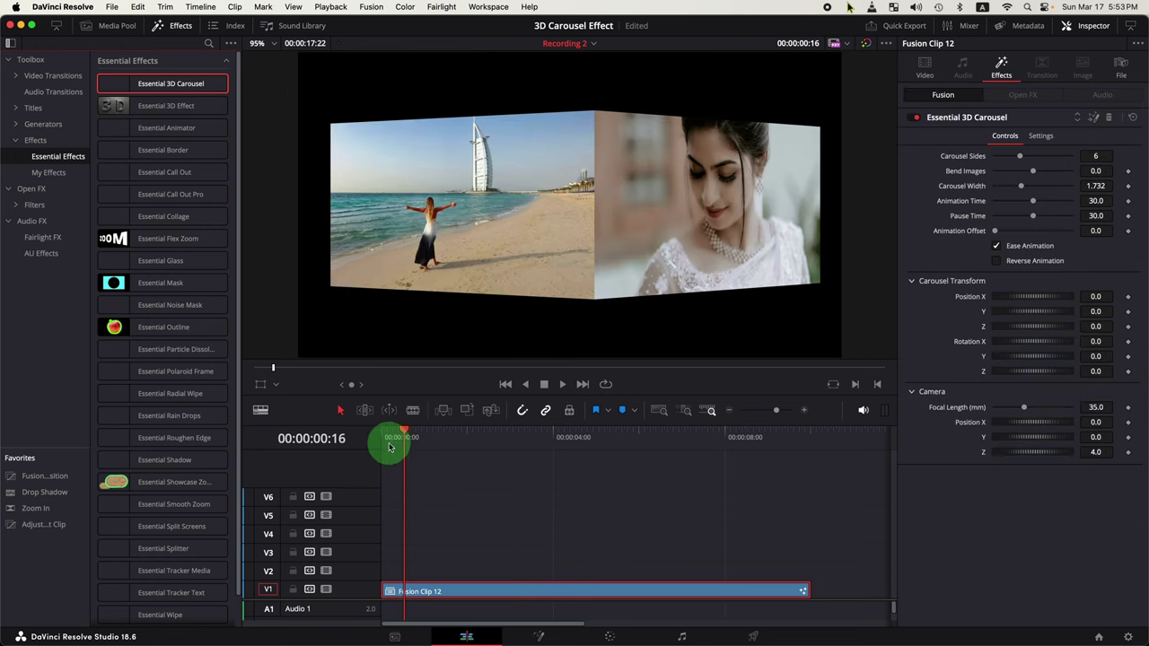
pyautogui.moveTo(400, 443); pyautogui.dragTo(664, 448)
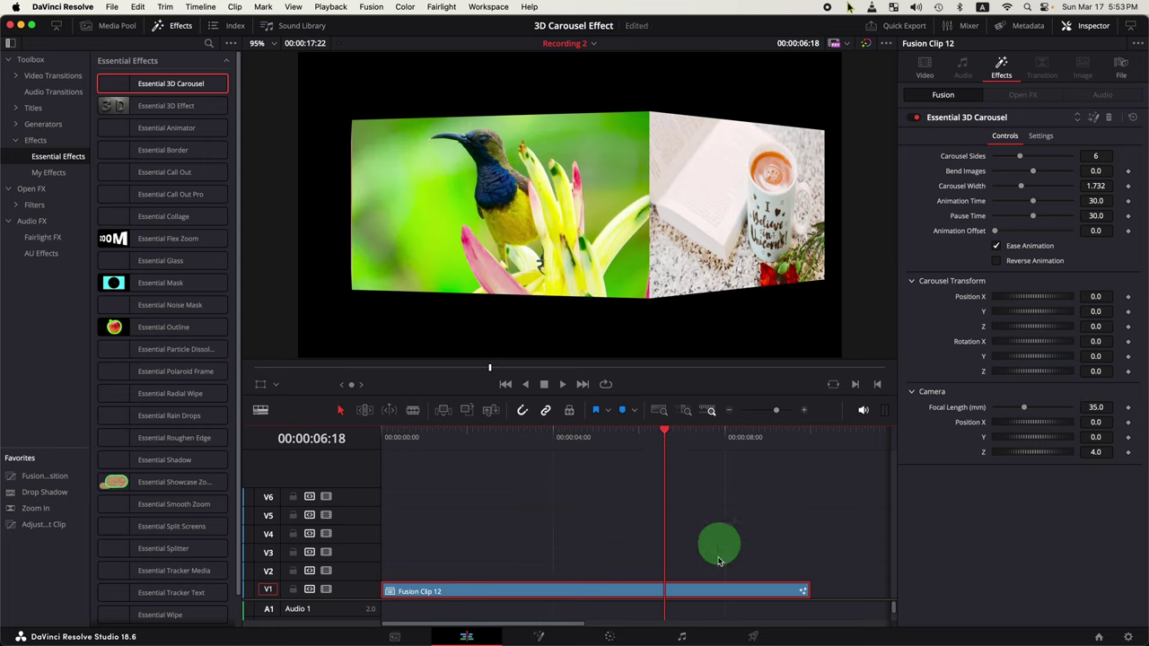
# Step: Turn on render caching for the clip's Essential 3D Carousel effect filter and play the clip from the start
pyautogui.rightClick(706, 593)
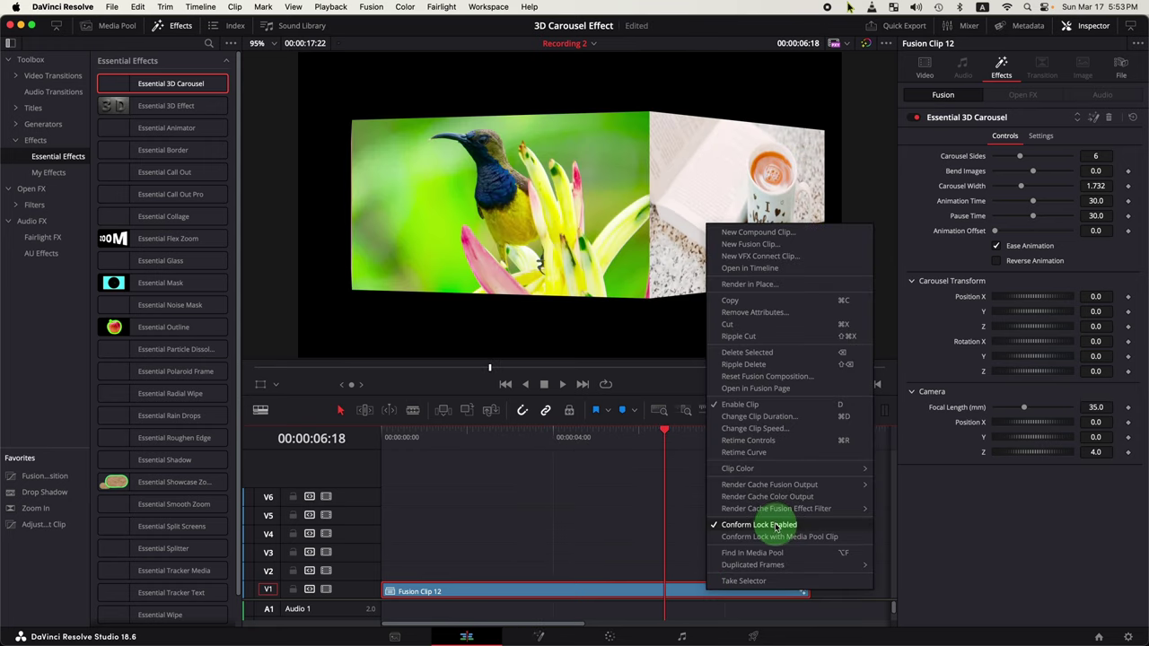
pyautogui.moveTo(854, 512)
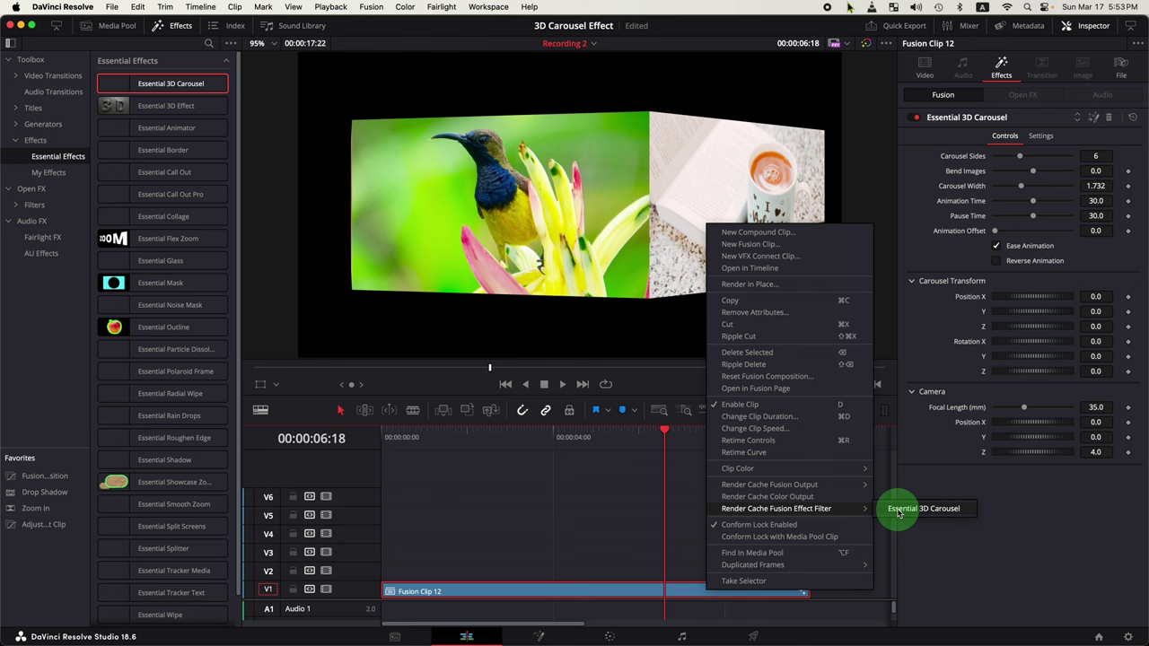
pyautogui.click(898, 512)
pyautogui.moveTo(403, 445); pyautogui.dragTo(384, 444)
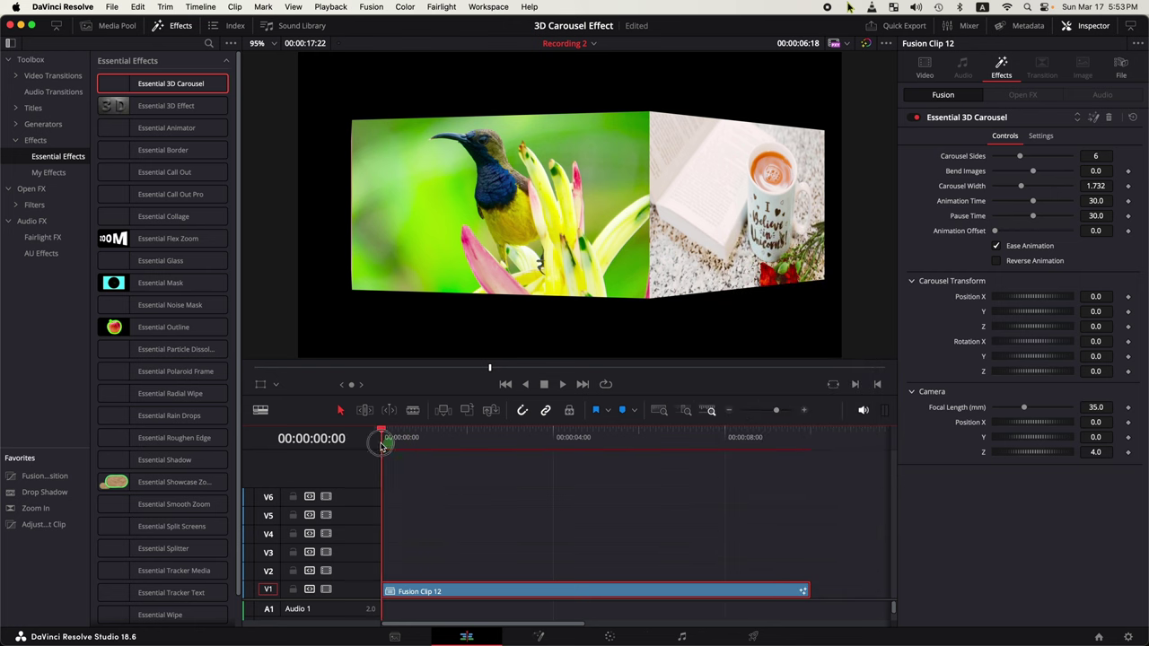
pyautogui.click(528, 535)
pyautogui.click(589, 555)
pyautogui.press('space')
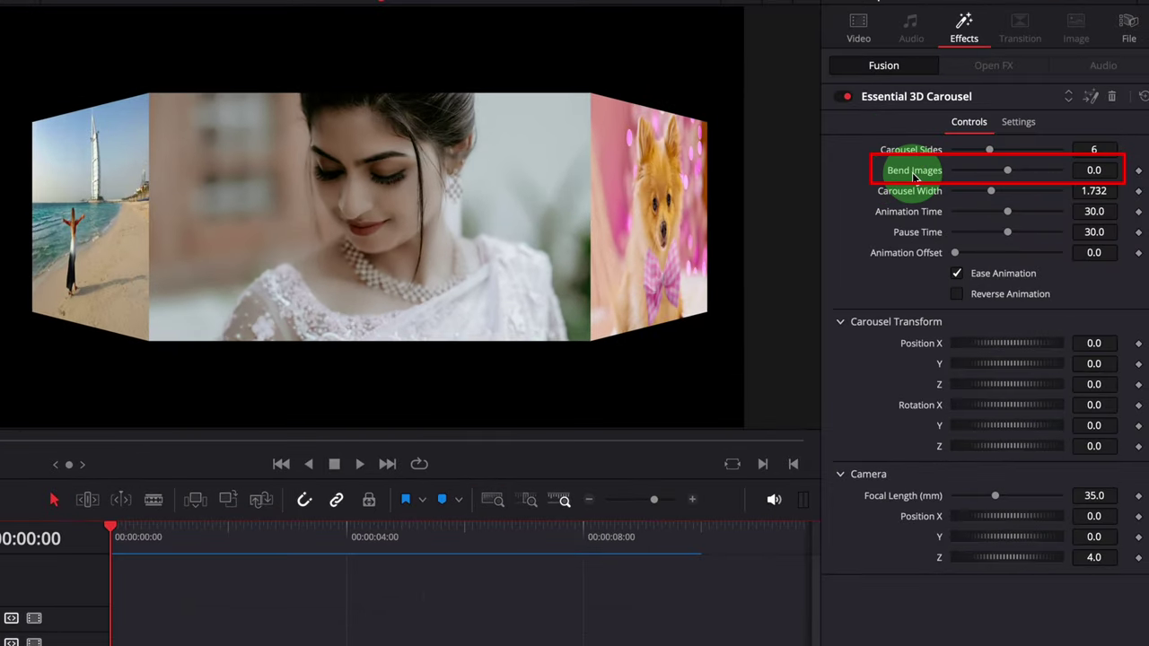
# Step: Set the carousel's Bend Images to -0.28 and Carousel Width to 1.937
pyautogui.moveTo(1069, 172); pyautogui.dragTo(897, 172)
pyautogui.click(1093, 174)
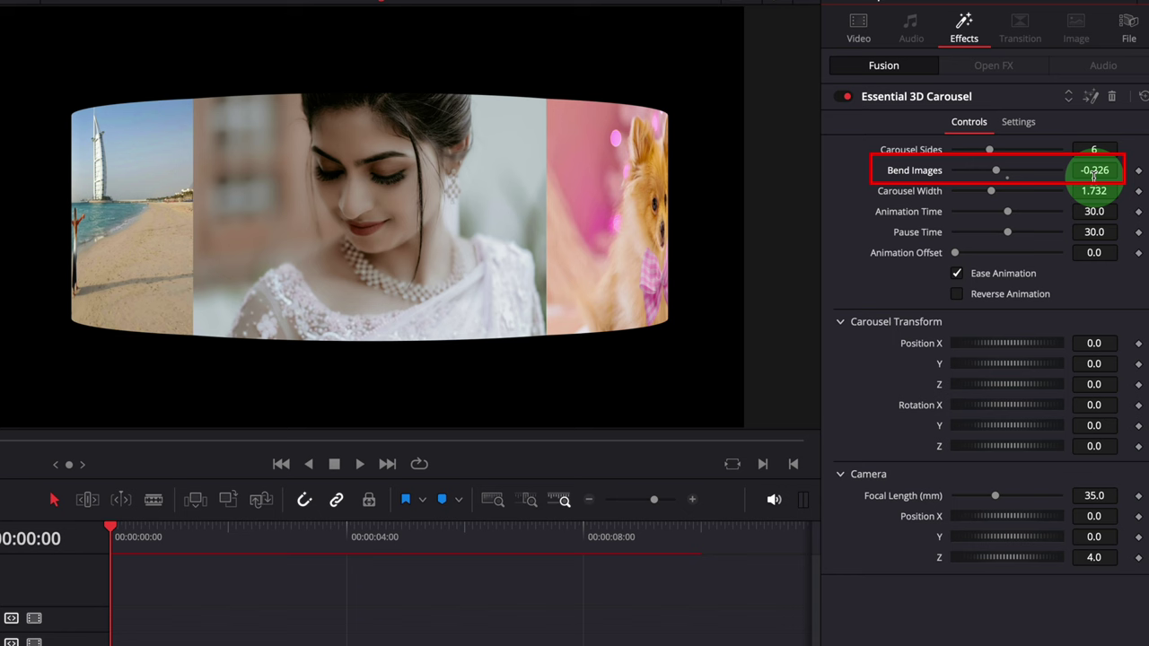
pyautogui.moveTo(1096, 173); pyautogui.dragTo(1107, 173)
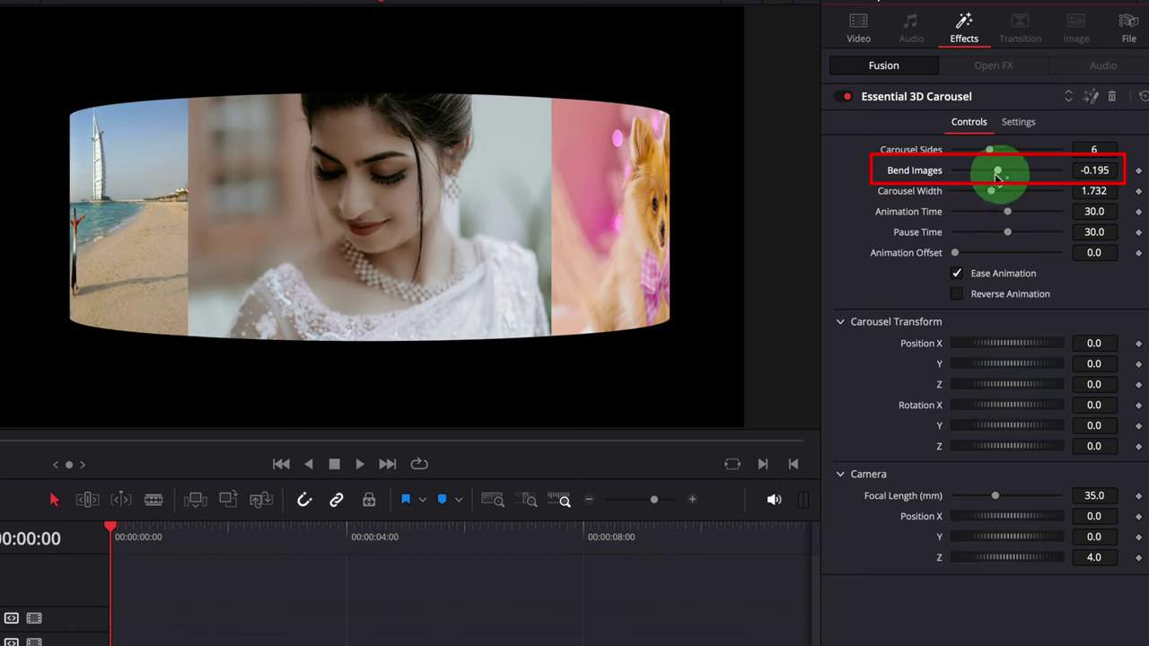
pyautogui.moveTo(1001, 174)
pyautogui.mouseDown()
pyautogui.moveTo(1022, 175)
pyautogui.moveTo(989, 174)
pyautogui.mouseUp()
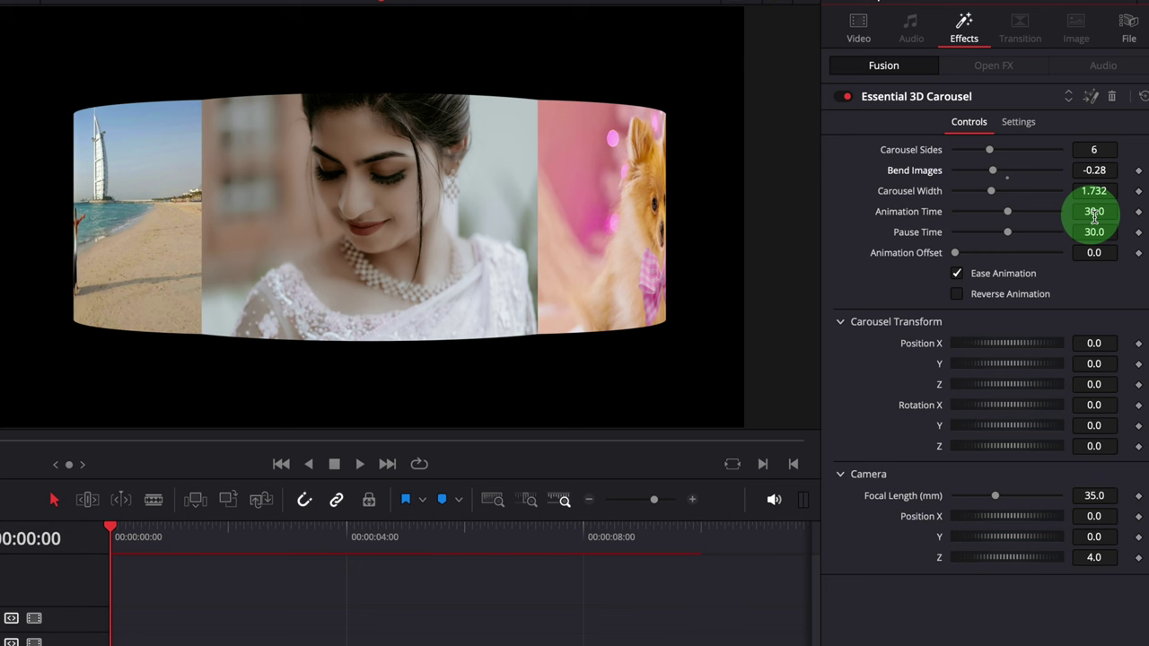
pyautogui.click(1093, 191)
pyautogui.moveTo(1093, 191); pyautogui.dragTo(479, 206)
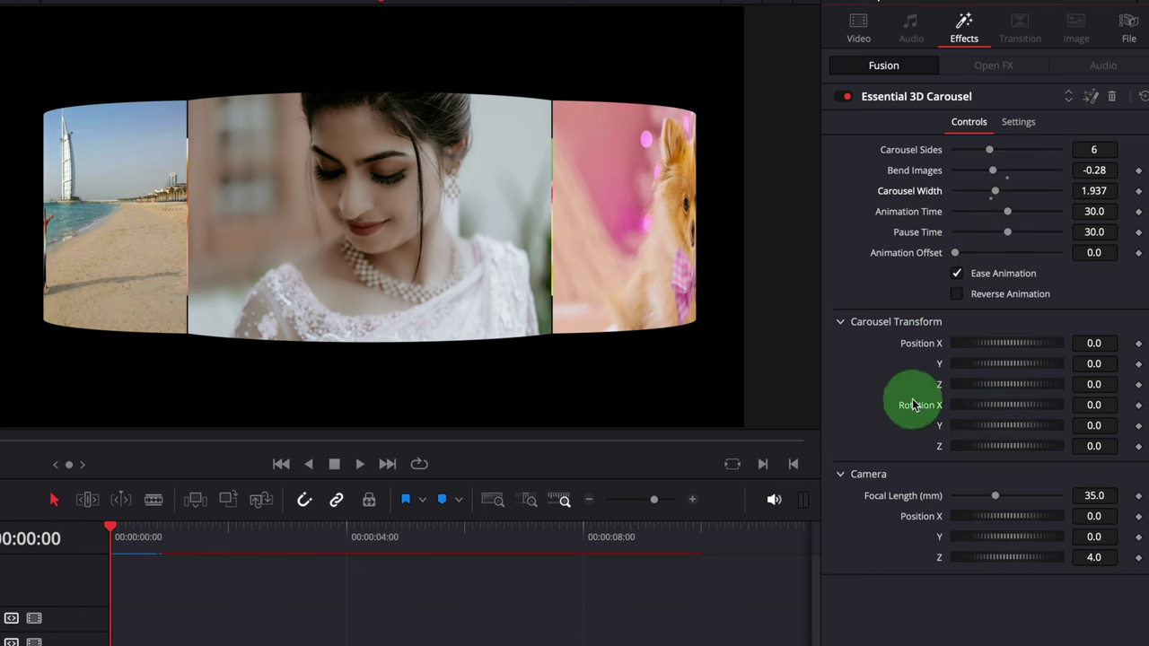
# Step: Set the carousel's Rotation X to 90 and the camera's focal length to 20 mm to view the ring end-on
pyautogui.click(1092, 405)
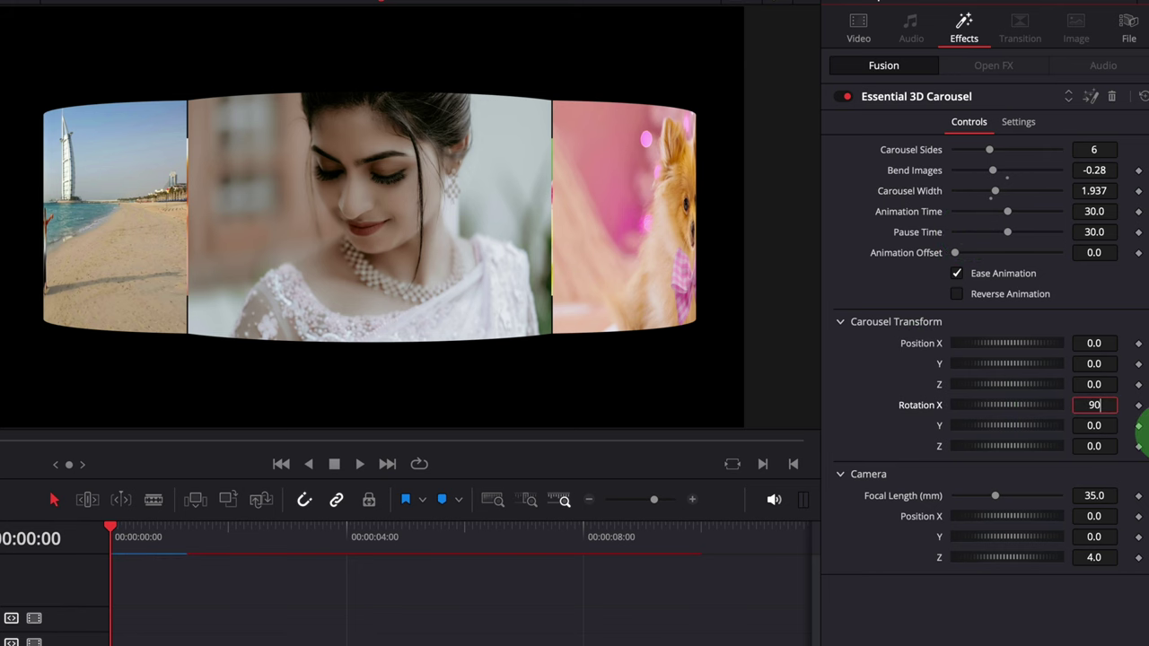
pyautogui.press('Tab')
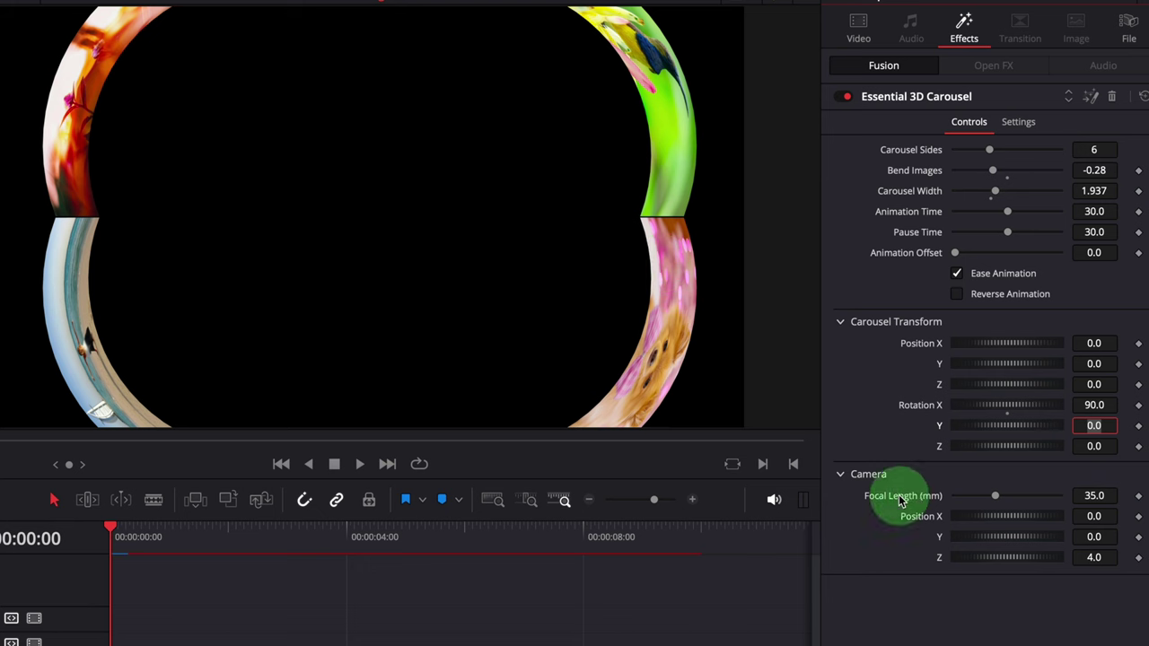
pyautogui.moveTo(983, 494); pyautogui.dragTo(971, 495)
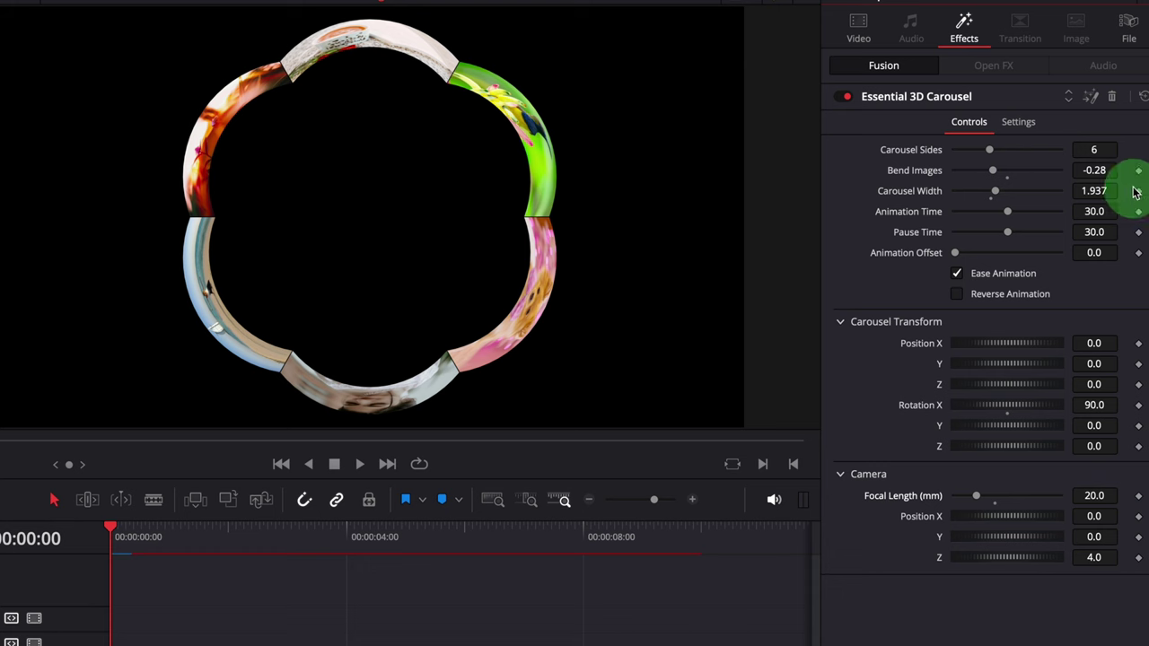
# Step: Set the carousel's Bend Images to -0.154 and Carousel Width to 1.9, and play the clip from the start
pyautogui.moveTo(1093, 172); pyautogui.dragTo(1071, 205)
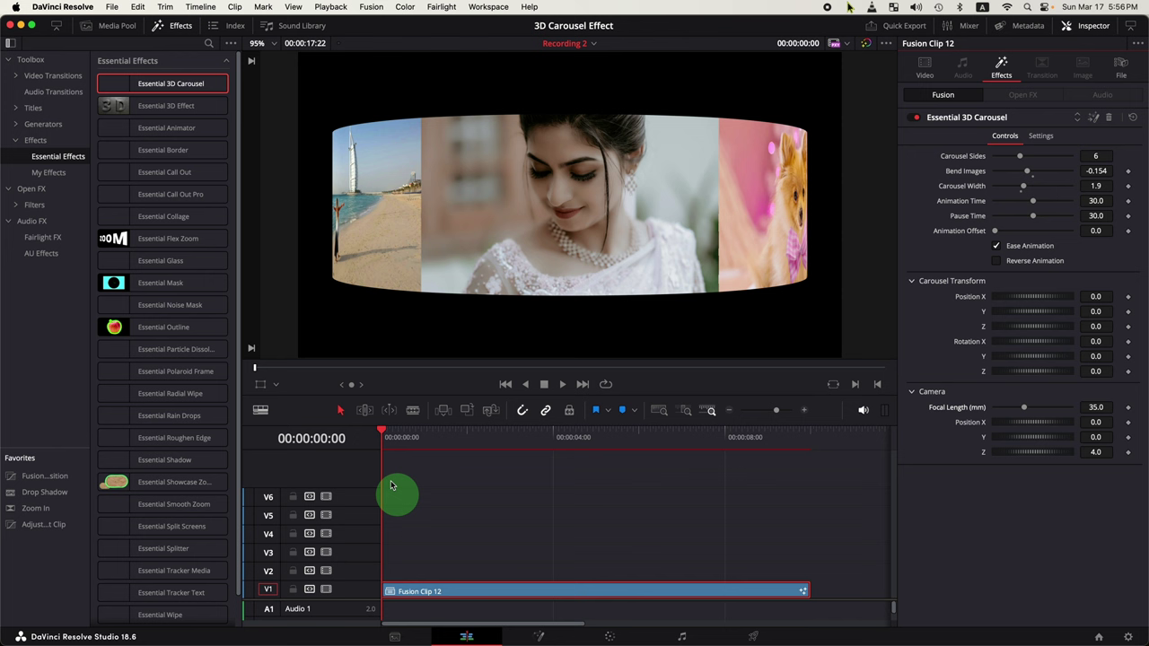
pyautogui.press('space')
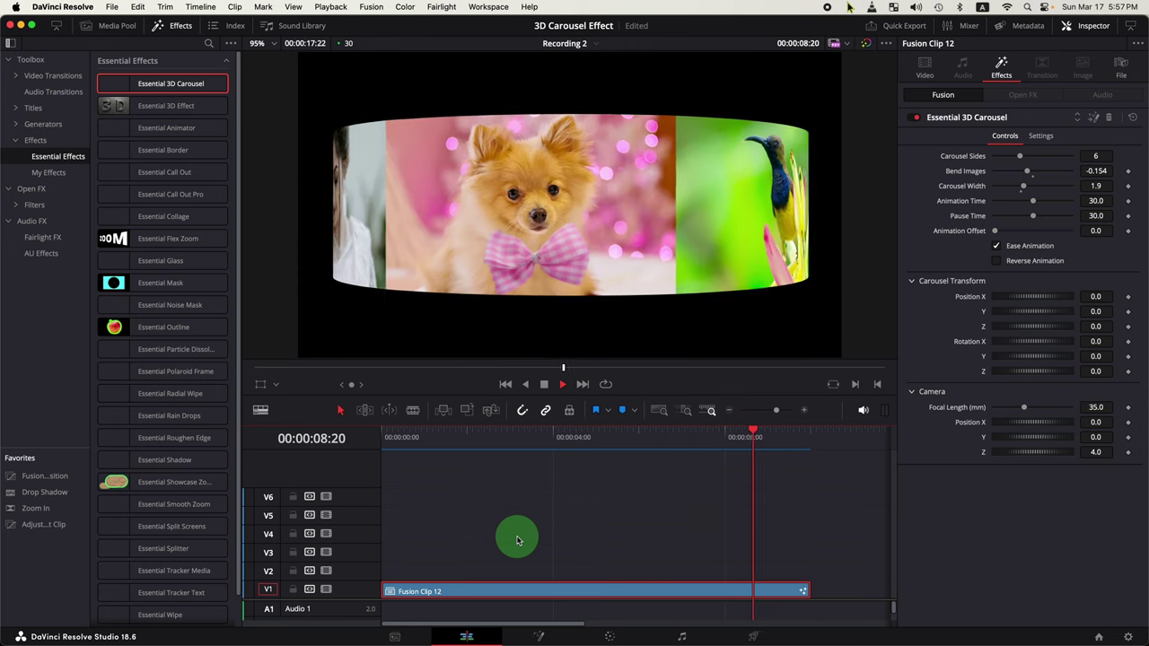
# Step: At 00:00:02:27, set the carousel's Position Y to -0.15 and the camera's Y to 0.947 and Z to 2.51, with a shorter focal length
pyautogui.click(505, 438)
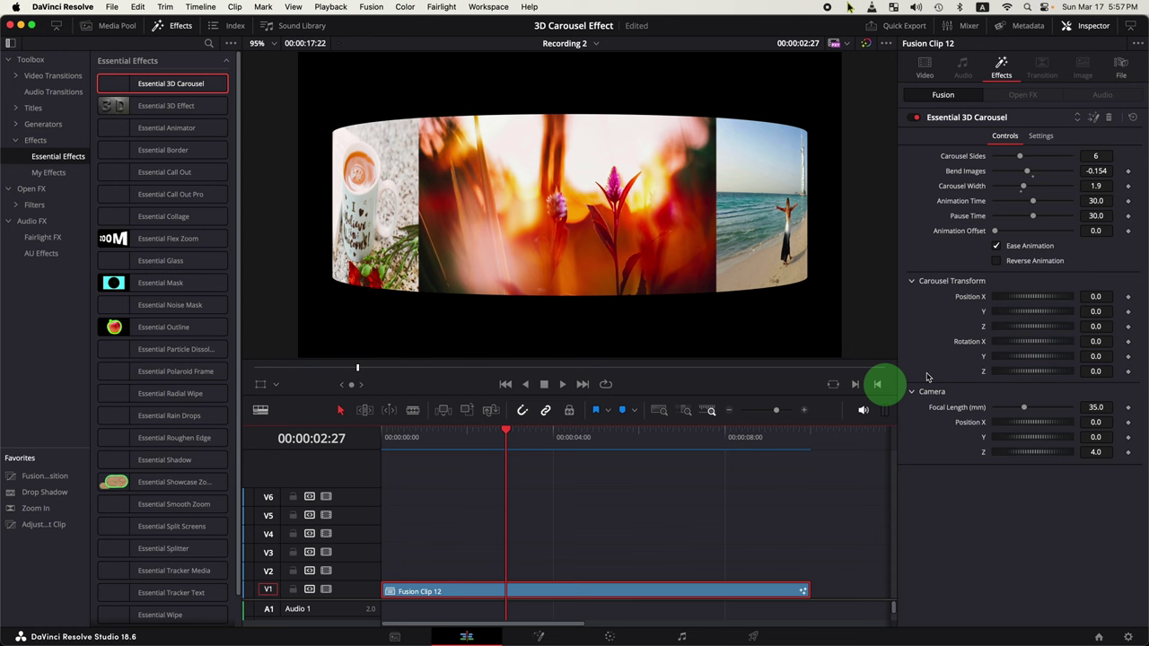
pyautogui.moveTo(1019, 437); pyautogui.dragTo(1013, 323)
pyautogui.moveTo(1076, 437); pyautogui.dragTo(1095, 403)
pyautogui.click(1006, 408)
pyautogui.click(1005, 408)
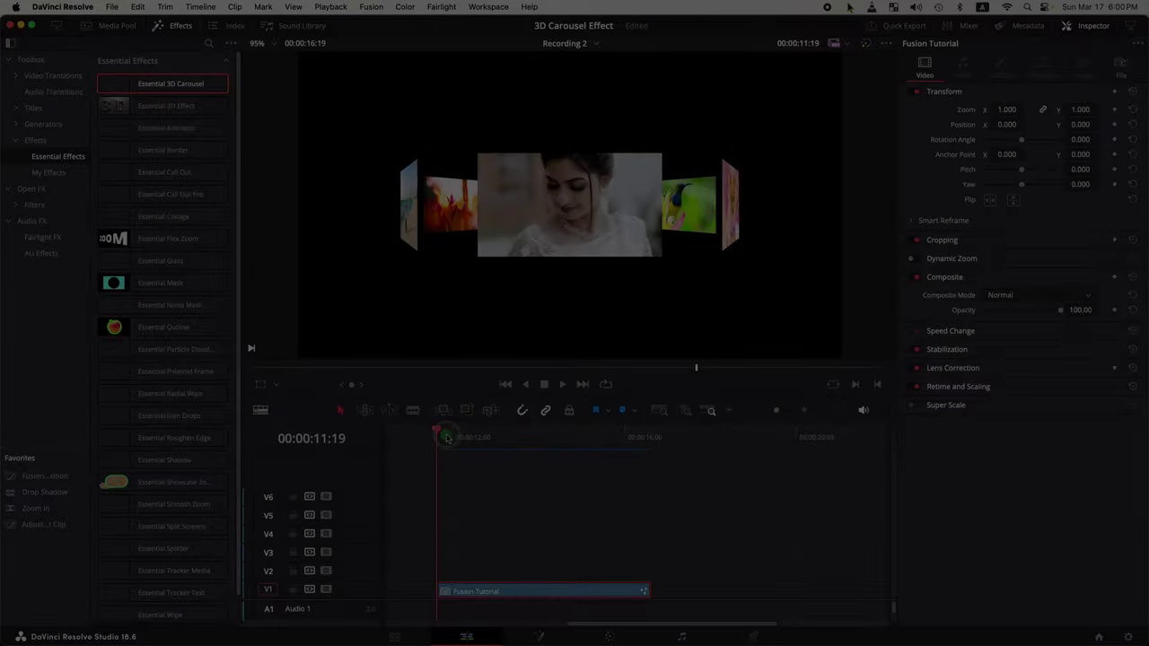
# Step: Open the Fusion Tutorial clip in the Fusion page and display Merge3D1 in the empty viewer
pyautogui.moveTo(446, 438); pyautogui.dragTo(528, 441)
pyautogui.rightClick(549, 591)
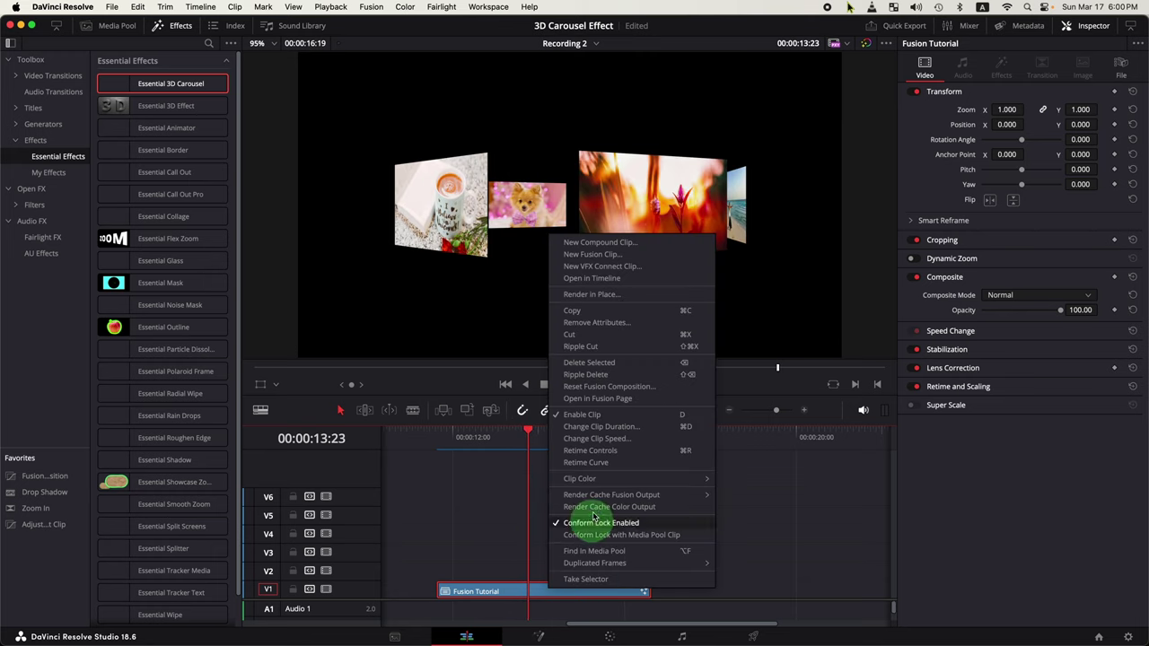
pyautogui.click(613, 400)
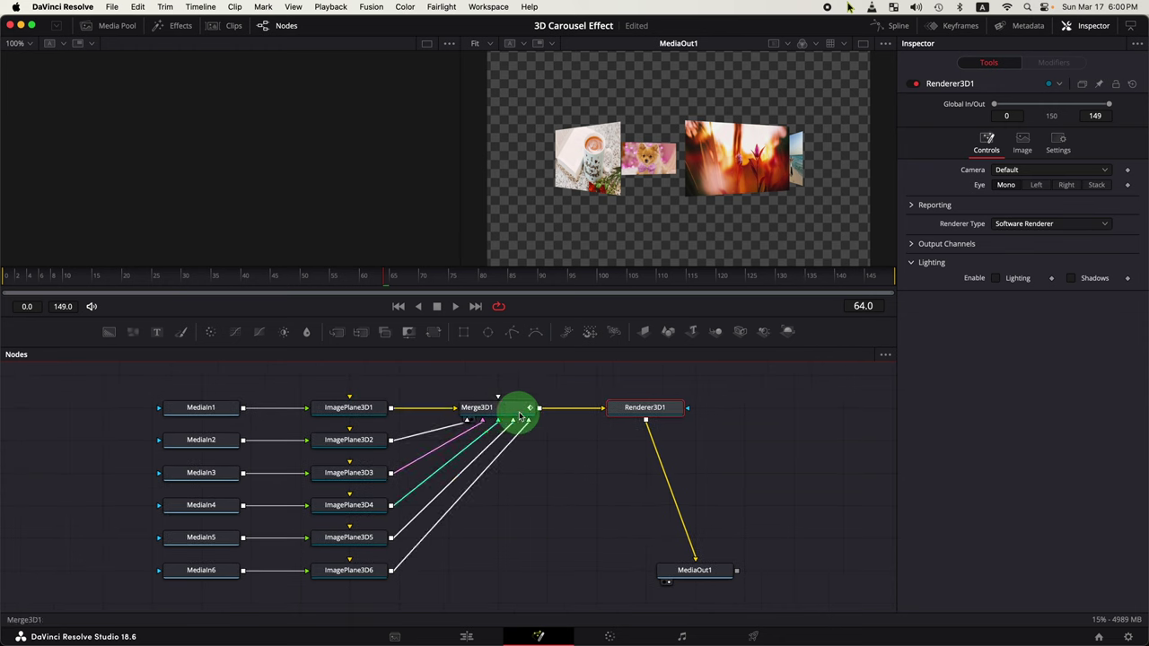
pyautogui.moveTo(516, 413); pyautogui.dragTo(346, 222)
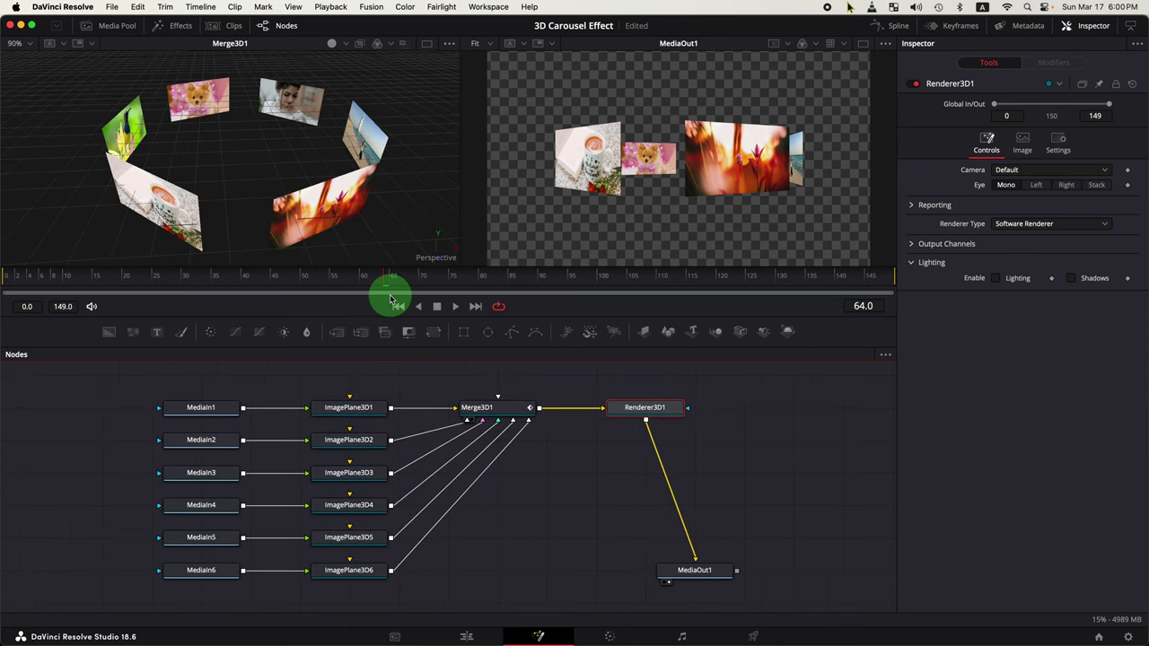
pyautogui.moveTo(335, 164); pyautogui.dragTo(306, 169)
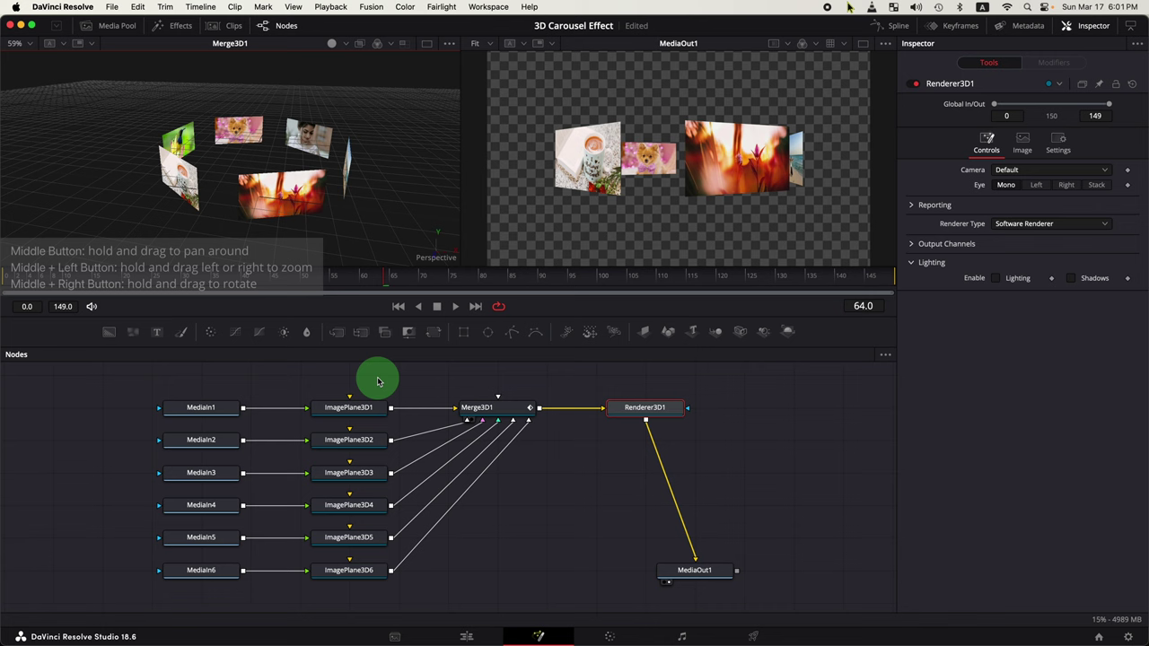
# Step: Add a Bender 3D node to the composition and place it above ImagePlane3D1
pyautogui.hotkey('shift', 'space')
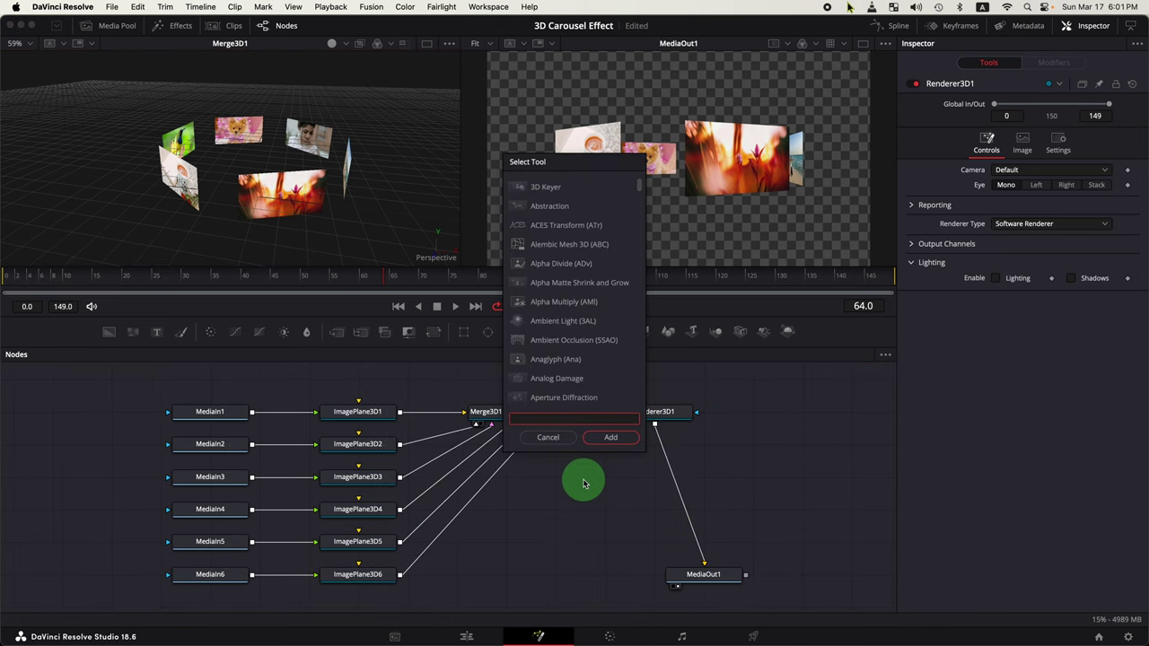
pyautogui.write('ben')
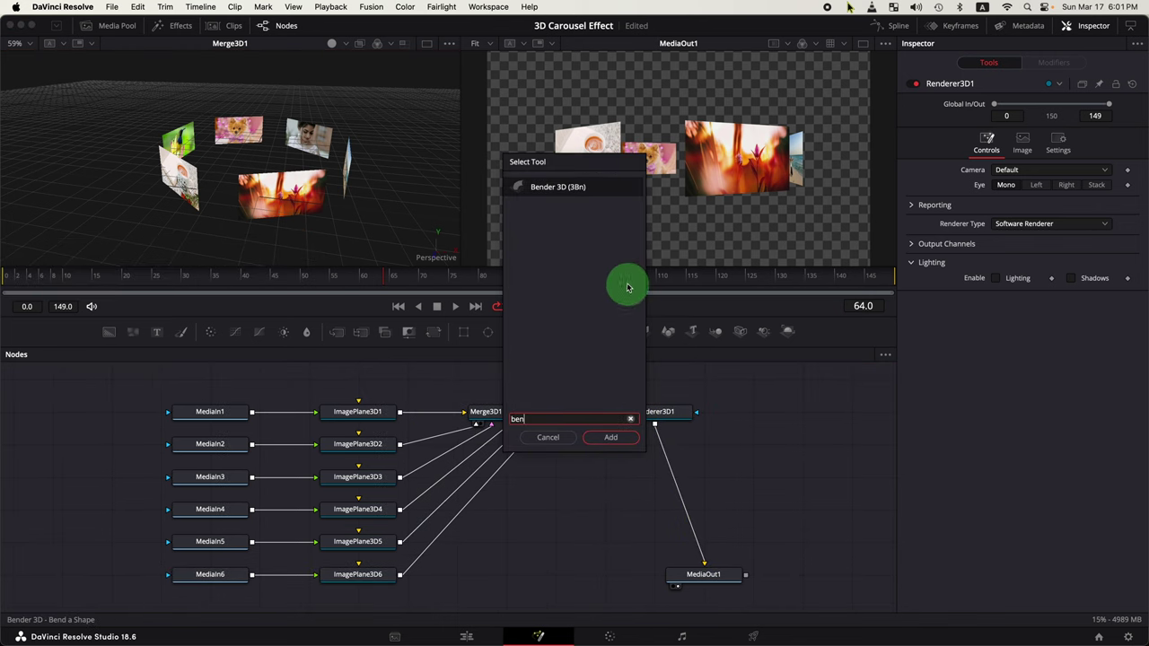
pyautogui.click(530, 186)
pyautogui.click(616, 443)
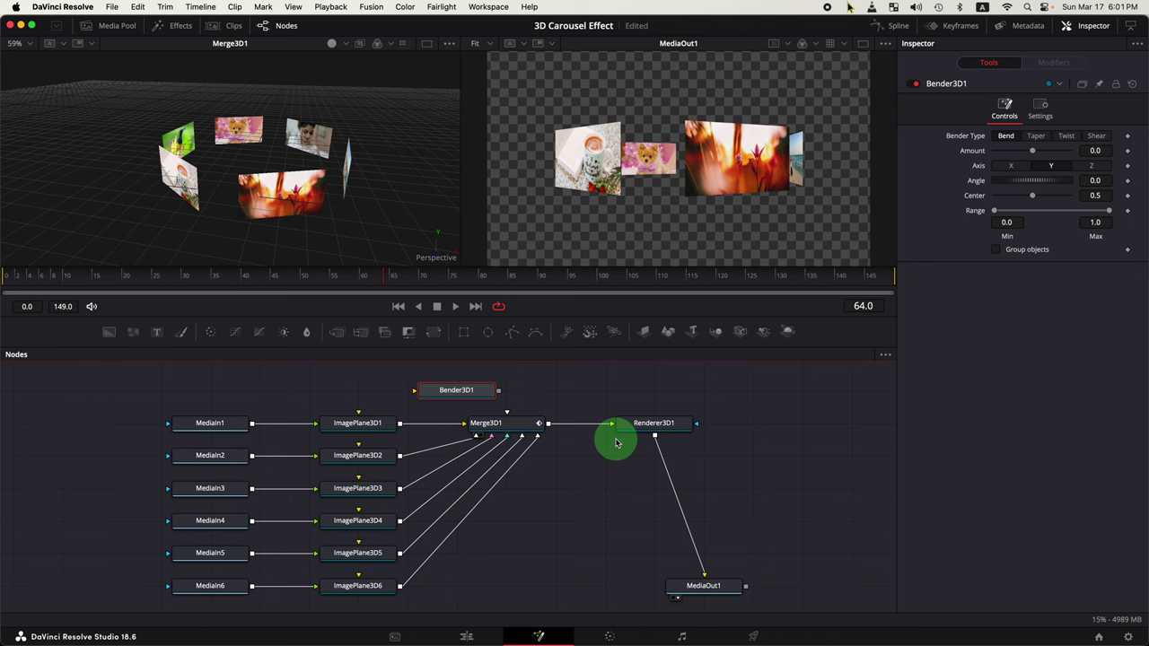
pyautogui.moveTo(457, 390); pyautogui.dragTo(357, 391)
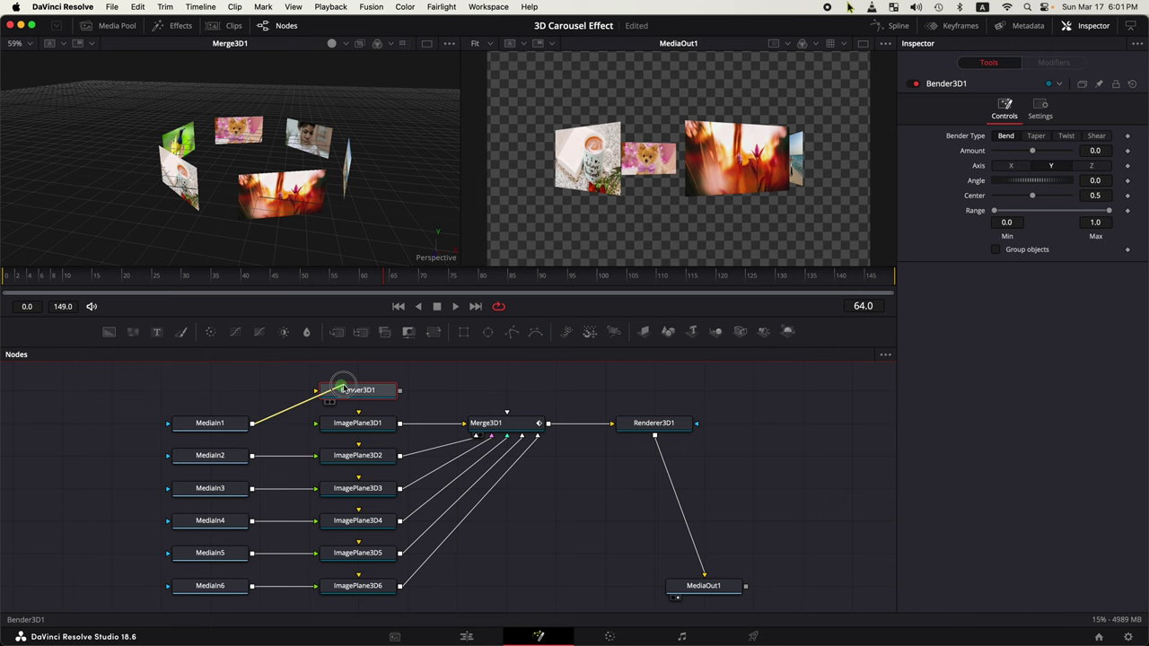
# Step: Add a new Image Plane 3D node before Bender3D1 and move the six MediaIn nodes away from the image planes to make room
pyautogui.moveTo(334, 389); pyautogui.dragTo(335, 392)
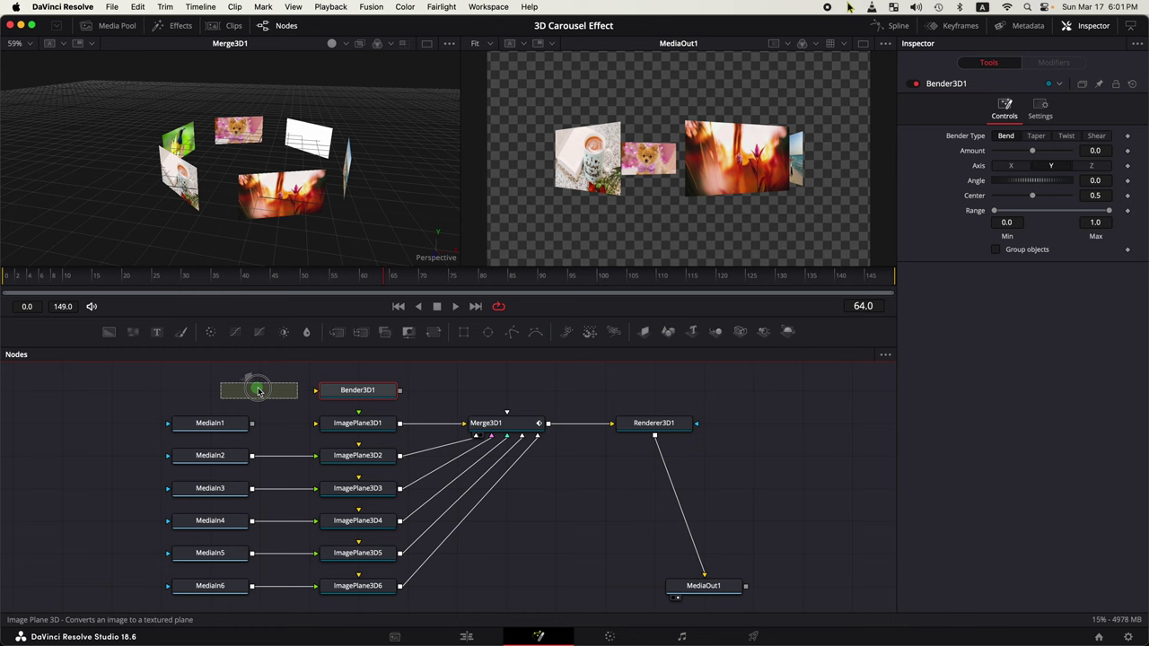
pyautogui.moveTo(258, 389); pyautogui.dragTo(259, 390)
pyautogui.moveTo(148, 406); pyautogui.dragTo(106, 577)
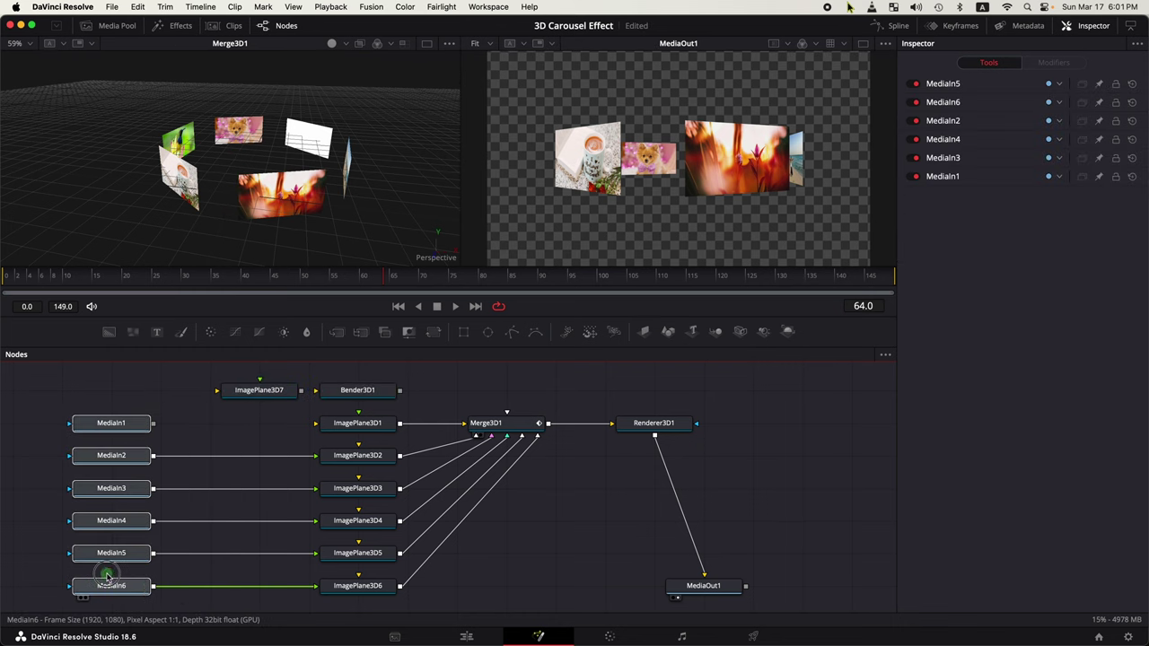
pyautogui.click(233, 433)
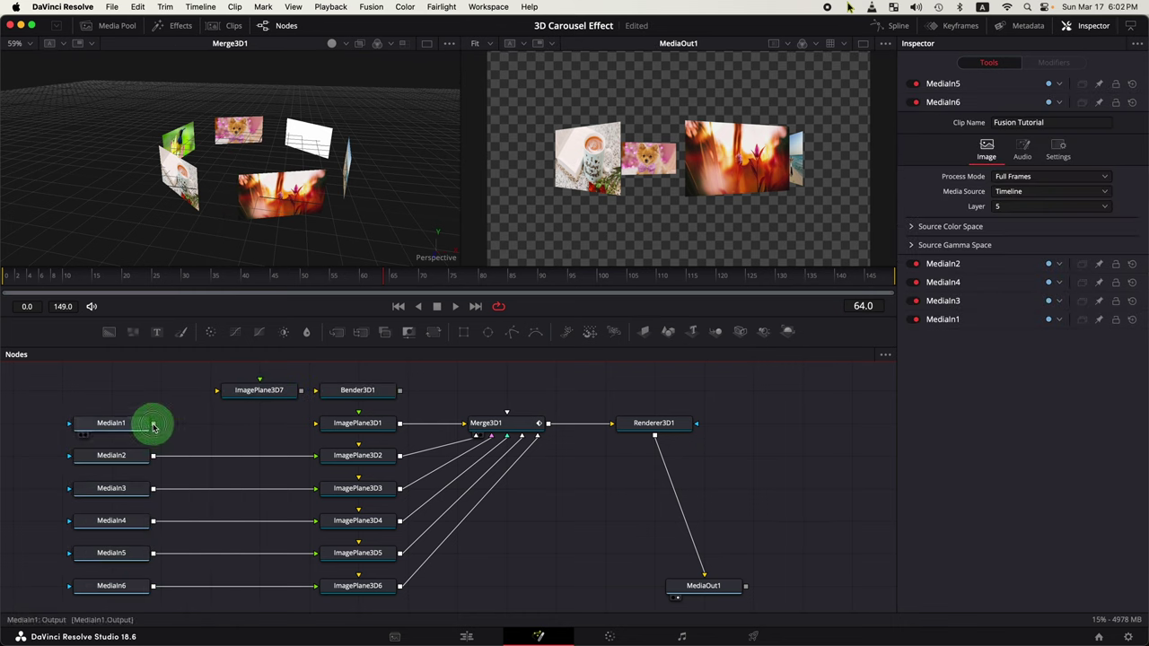
# Step: Connect MediaIn1 through the new image plane and Bender3D1 into Merge3D1, replacing ImagePlane3D1's connection to the merge
pyautogui.click(311, 423)
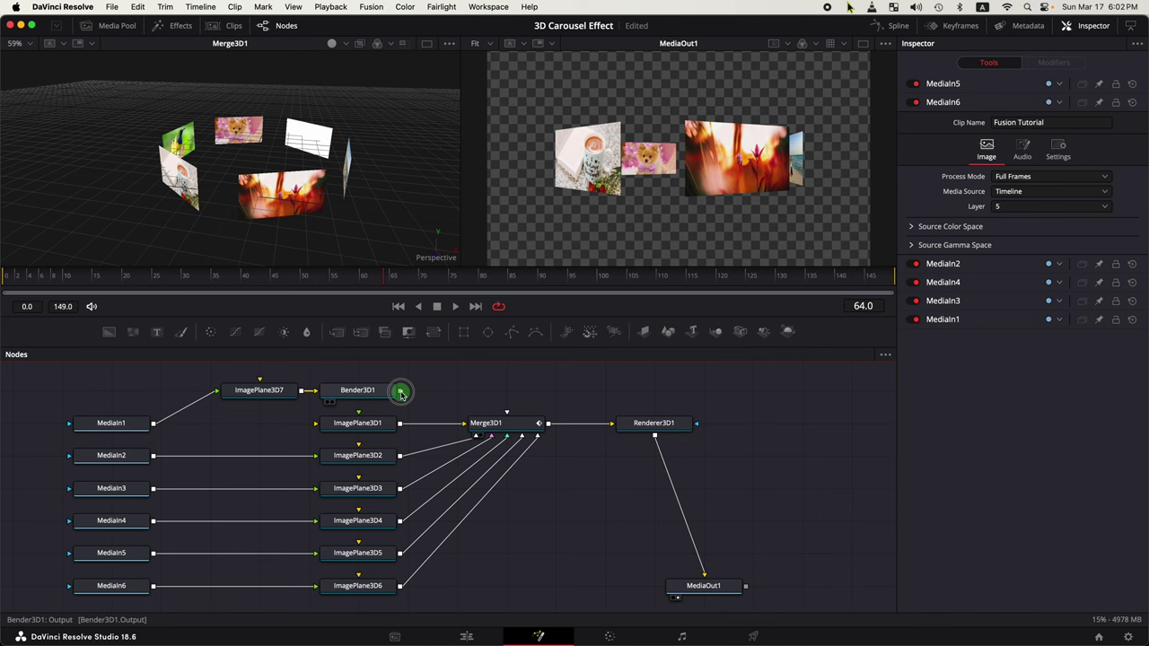
pyautogui.moveTo(507, 412); pyautogui.dragTo(518, 423)
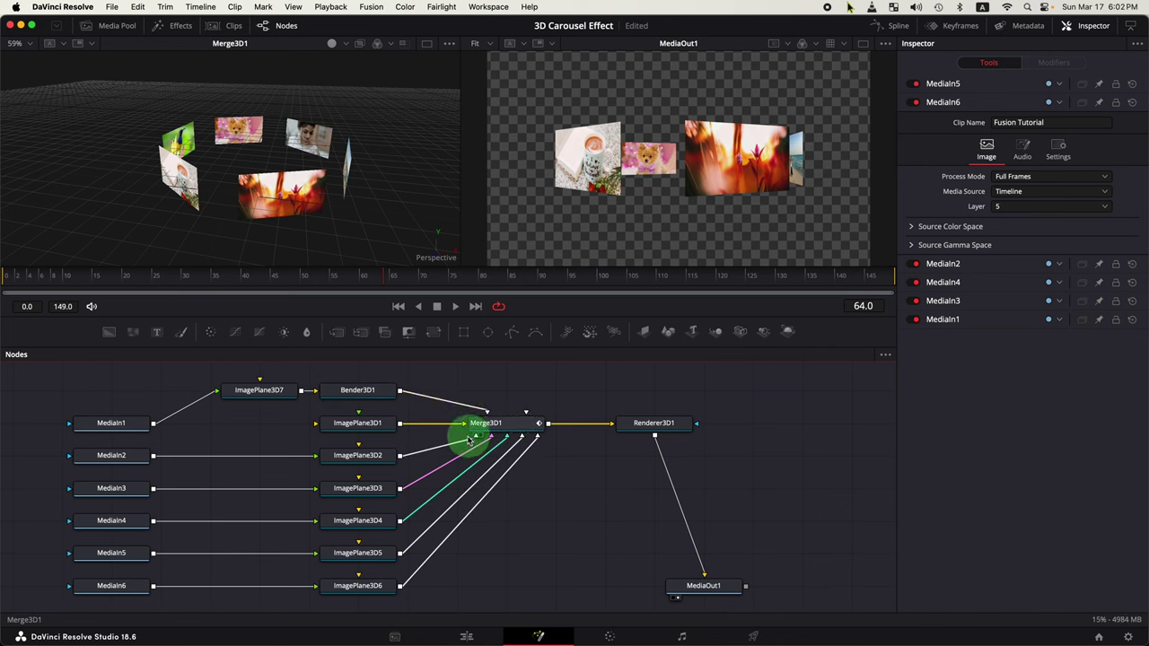
pyautogui.moveTo(370, 425); pyautogui.dragTo(460, 428)
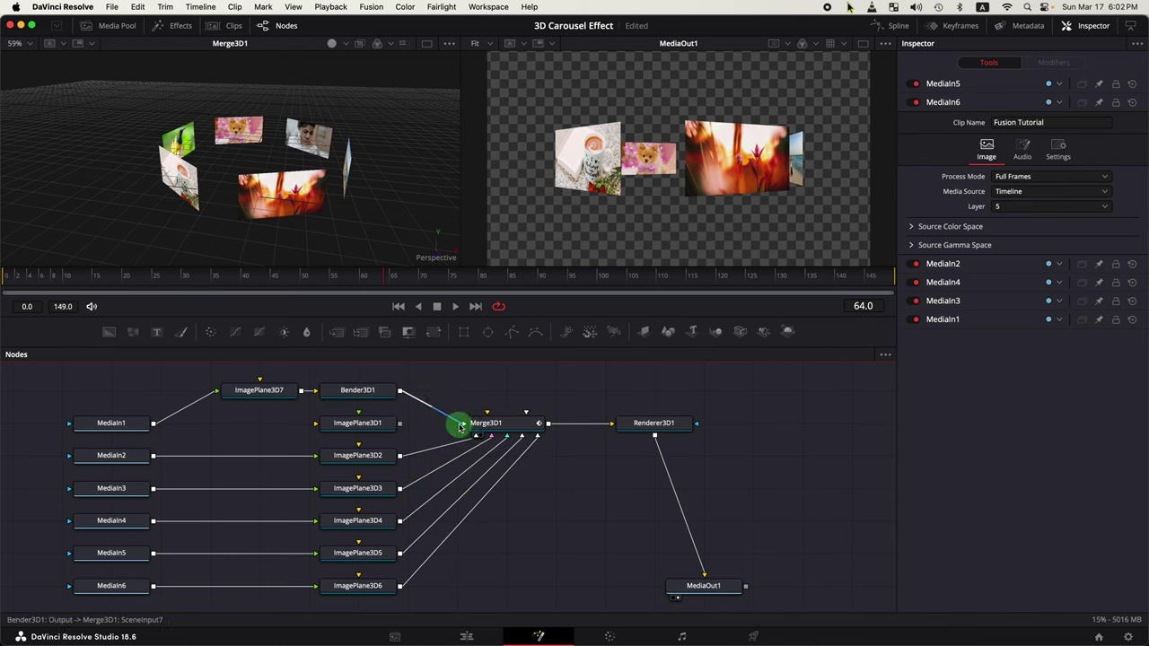
# Step: Bend MediaIn1's image with Bender3D1 at amount -0.27 and angle 90, and inspect the curve up close in the 3D view
pyautogui.click(526, 427)
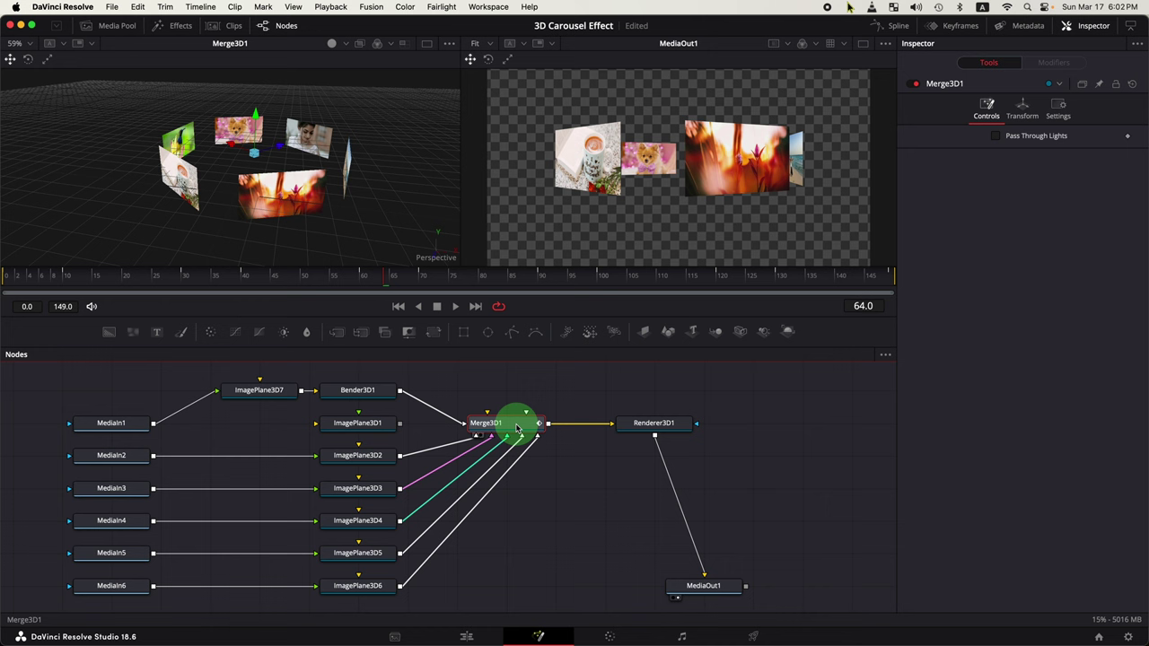
pyautogui.click(359, 390)
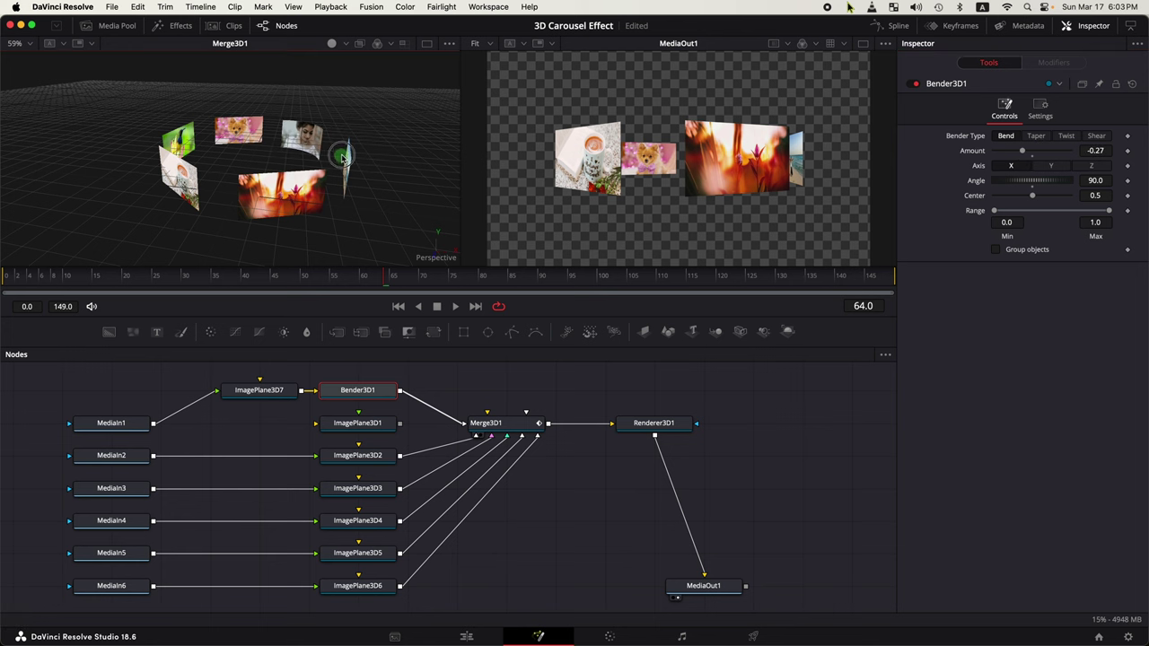
pyautogui.scroll(5, 343, 158)
pyautogui.moveTo(406, 152); pyautogui.dragTo(312, 114)
pyautogui.moveTo(299, 158); pyautogui.dragTo(306, 197)
pyautogui.moveTo(167, 228); pyautogui.dragTo(418, 177)
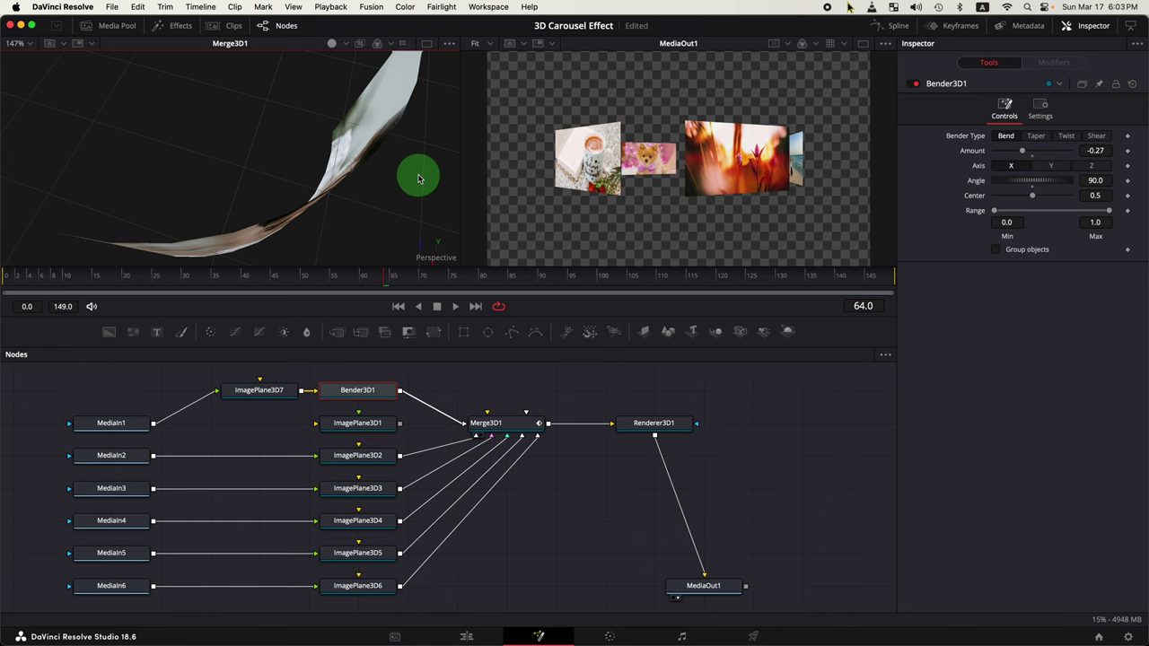
# Step: Smooth the bent image by raising ImagePlane3D7's subdivisions to 40 and check the curve against the rest of the carousel
pyautogui.click(260, 391)
pyautogui.click(982, 177)
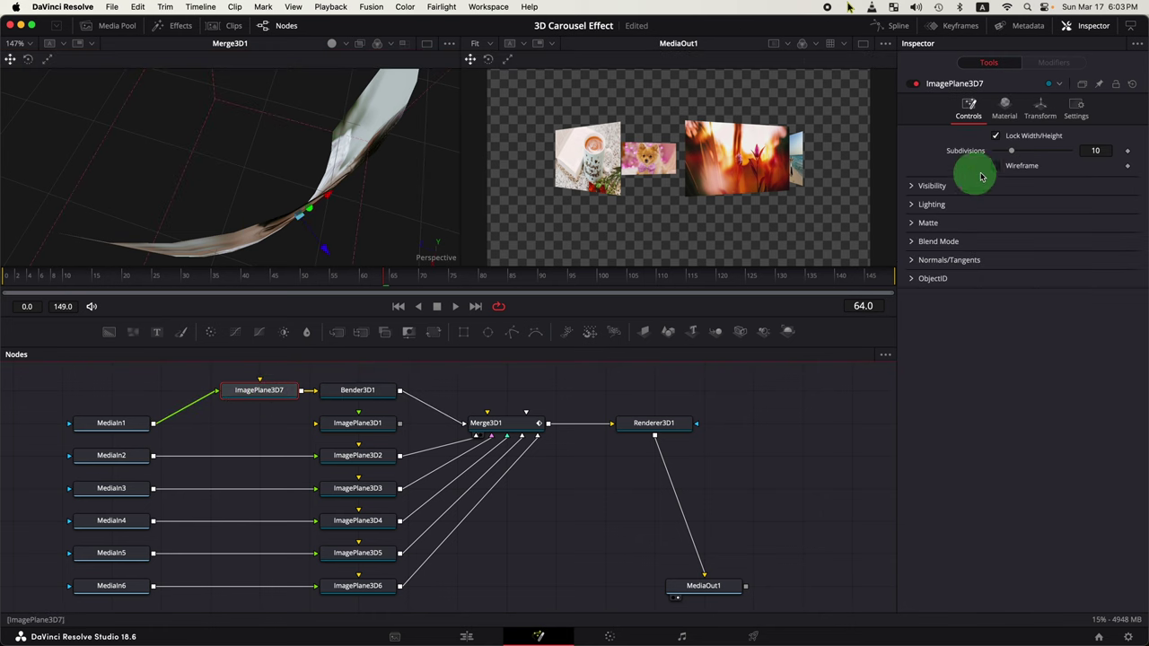
pyautogui.moveTo(1013, 154); pyautogui.dragTo(1015, 154)
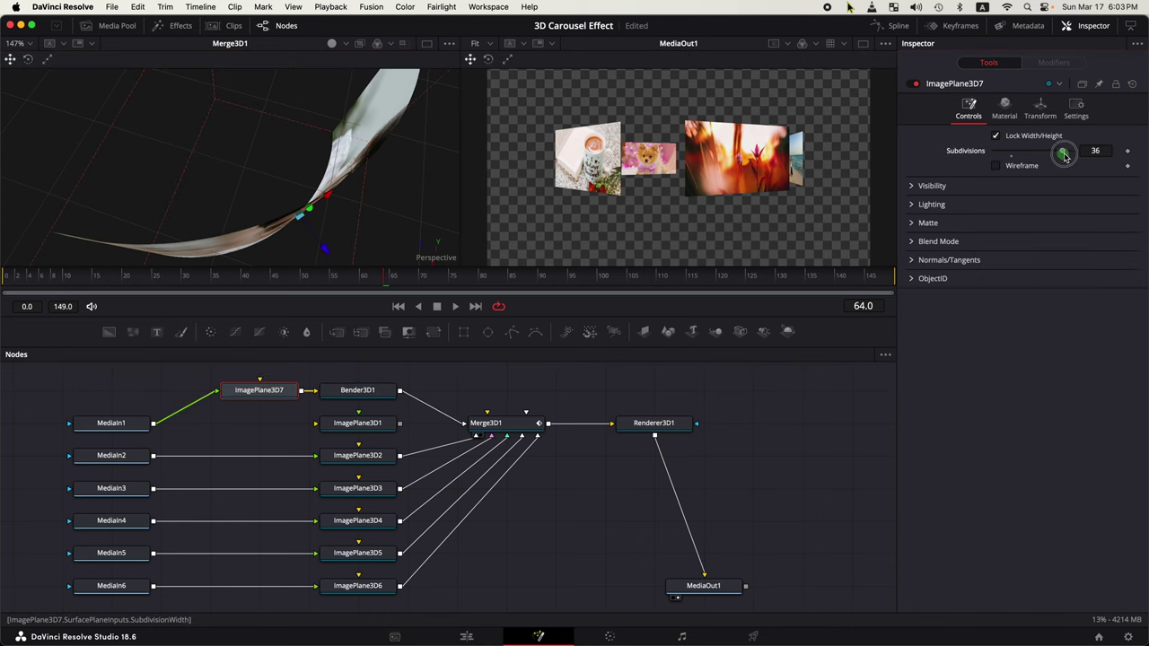
pyautogui.moveTo(367, 200); pyautogui.dragTo(380, 226)
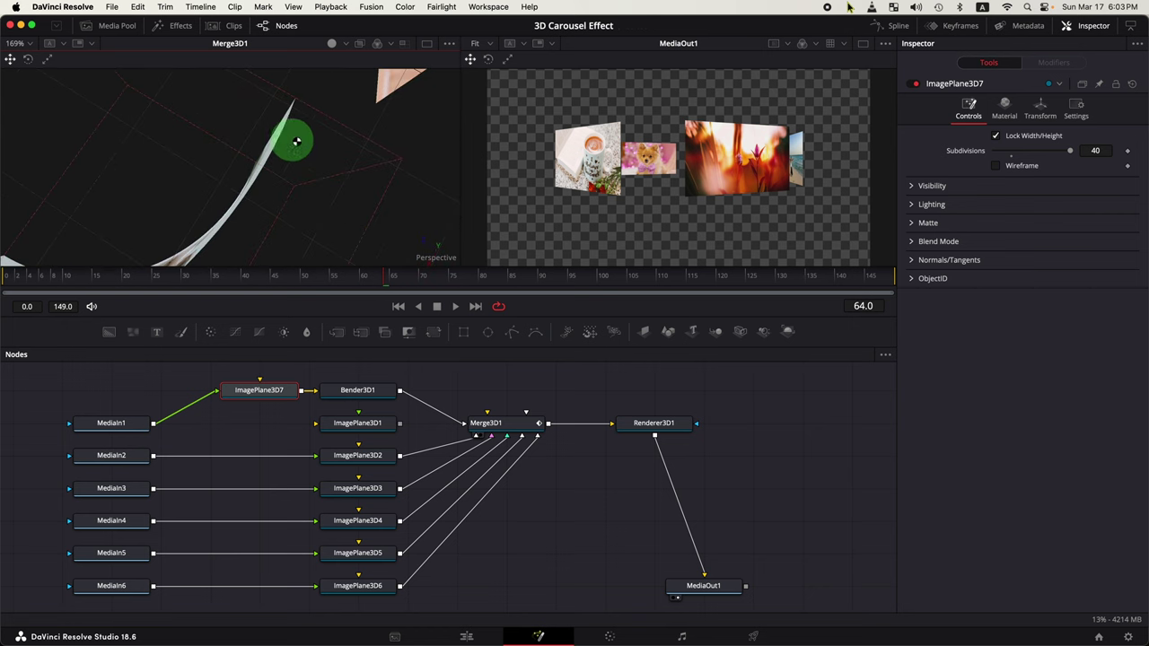
pyautogui.moveTo(296, 141); pyautogui.dragTo(290, 277)
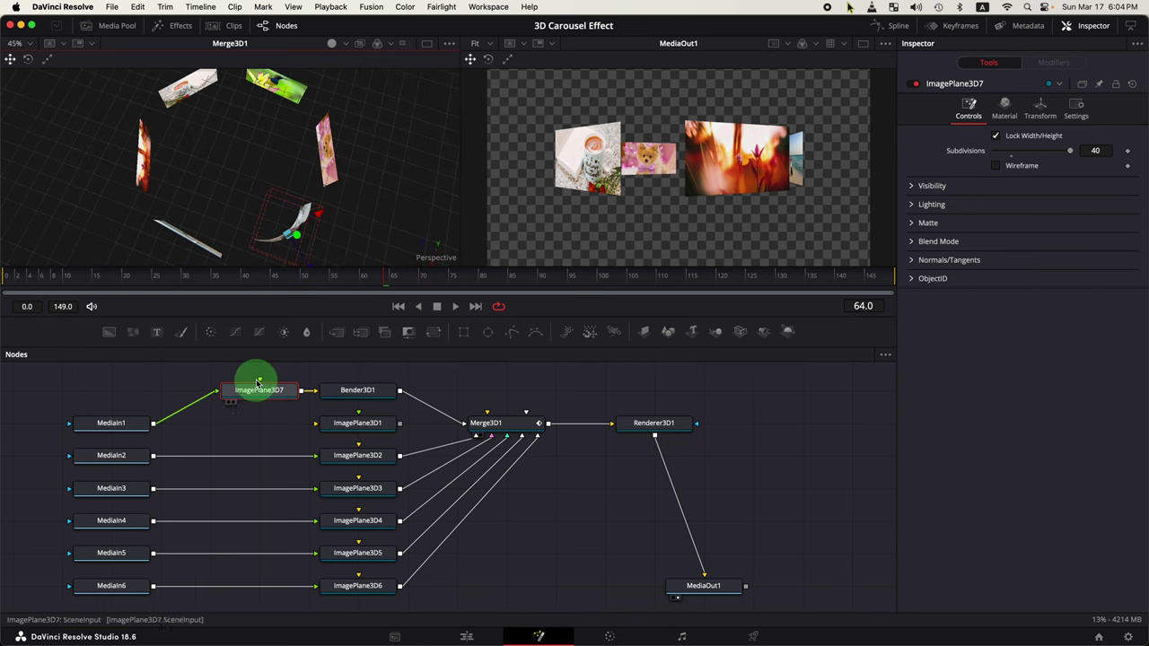
# Step: Copy the ImagePlane3D7 and Bender3D1 nodes together
pyautogui.moveTo(212, 377); pyautogui.dragTo(407, 409)
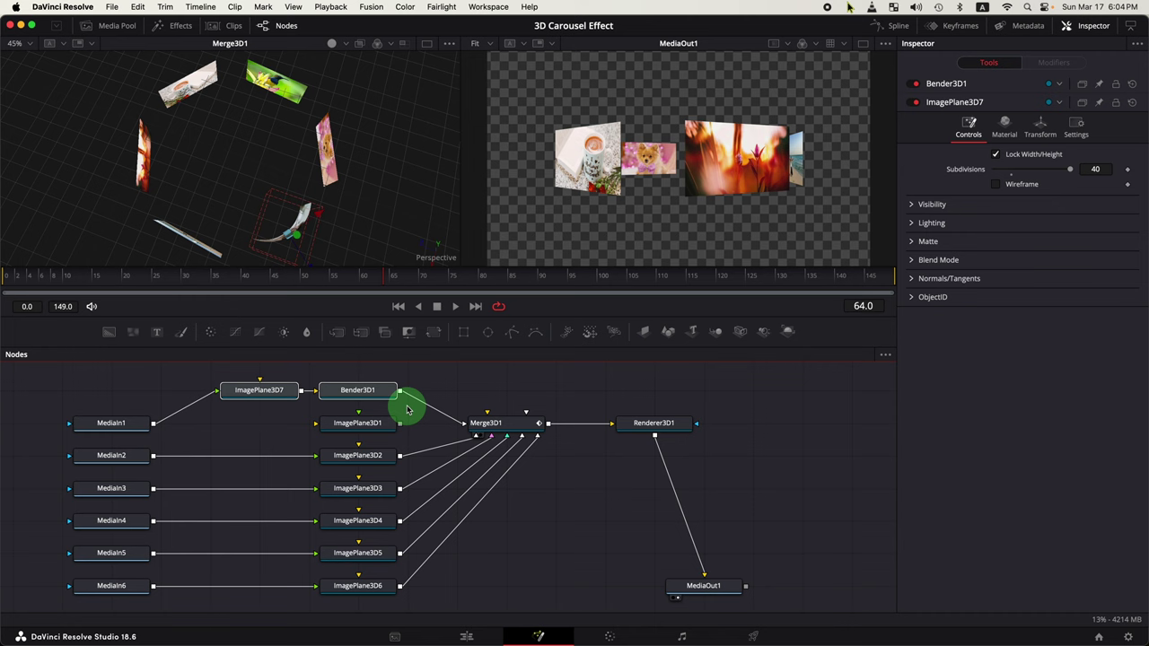
pyautogui.rightClick(377, 399)
pyautogui.click(427, 71)
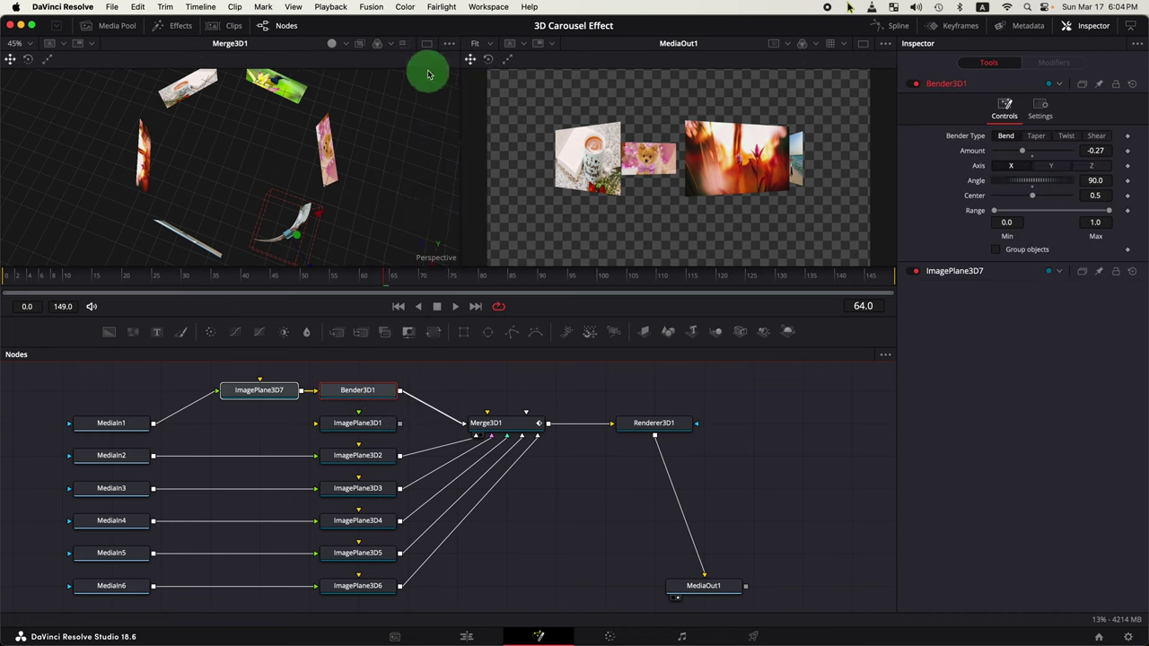
pyautogui.click(577, 518)
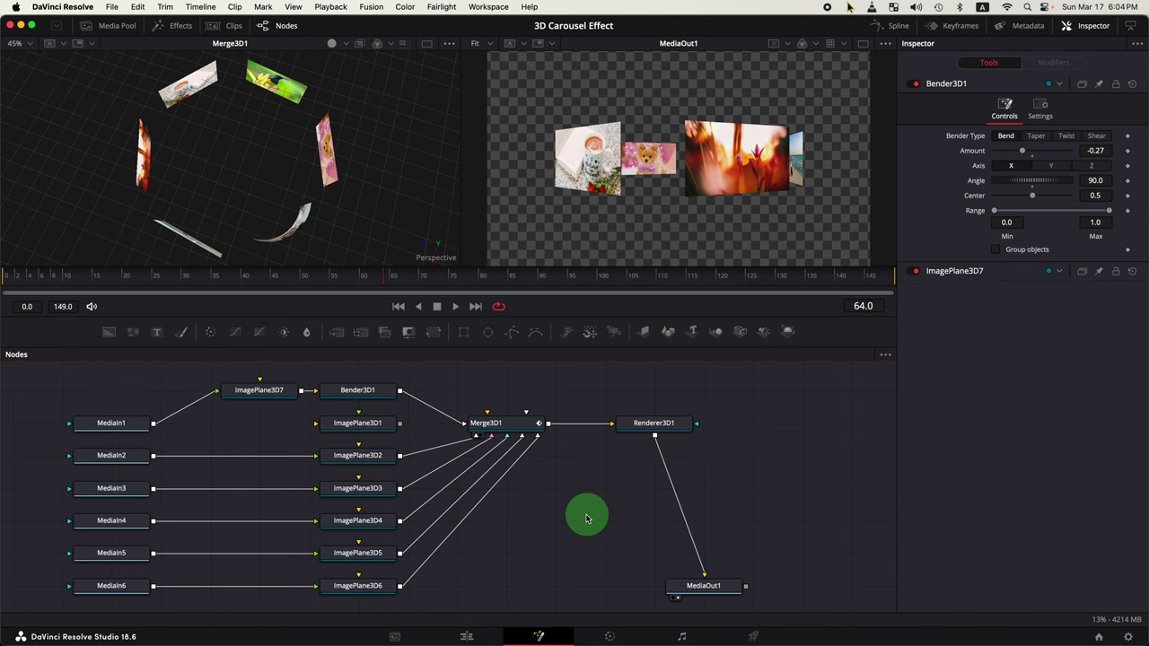
# Step: Paste five linked instances of the ImagePlane3D7 and Bender3D1 pair into the node graph
pyautogui.rightClick(558, 499)
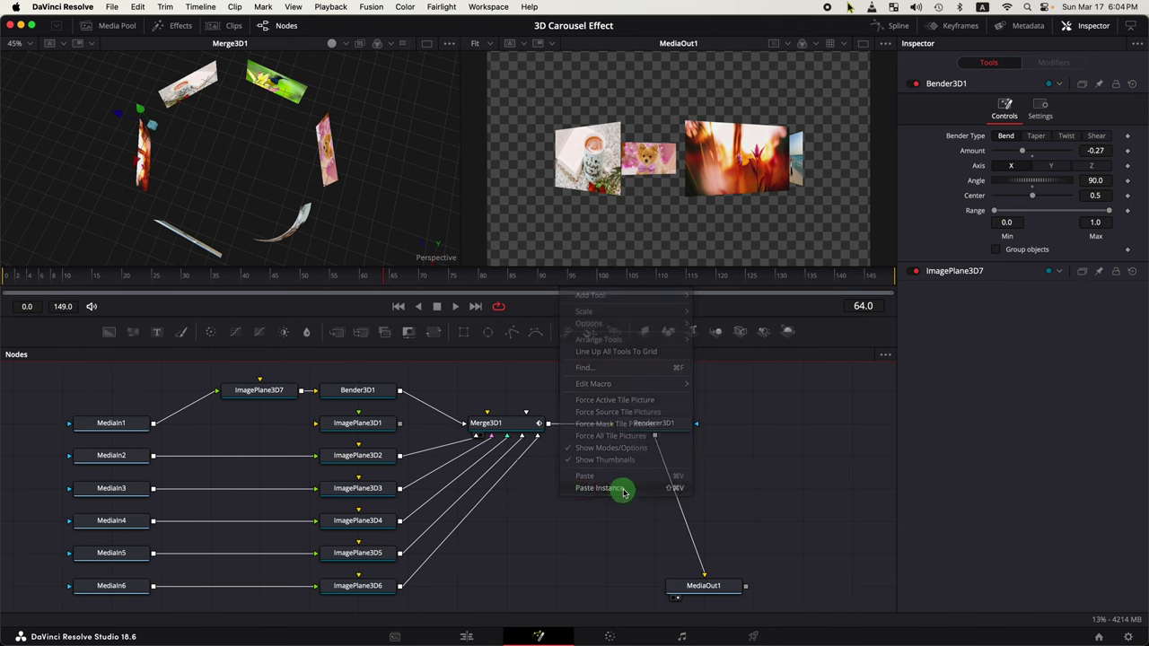
pyautogui.click(625, 493)
pyautogui.scroll(-2, 533, 556)
pyautogui.moveTo(533, 547); pyautogui.dragTo(566, 533)
pyautogui.rightClick(567, 509)
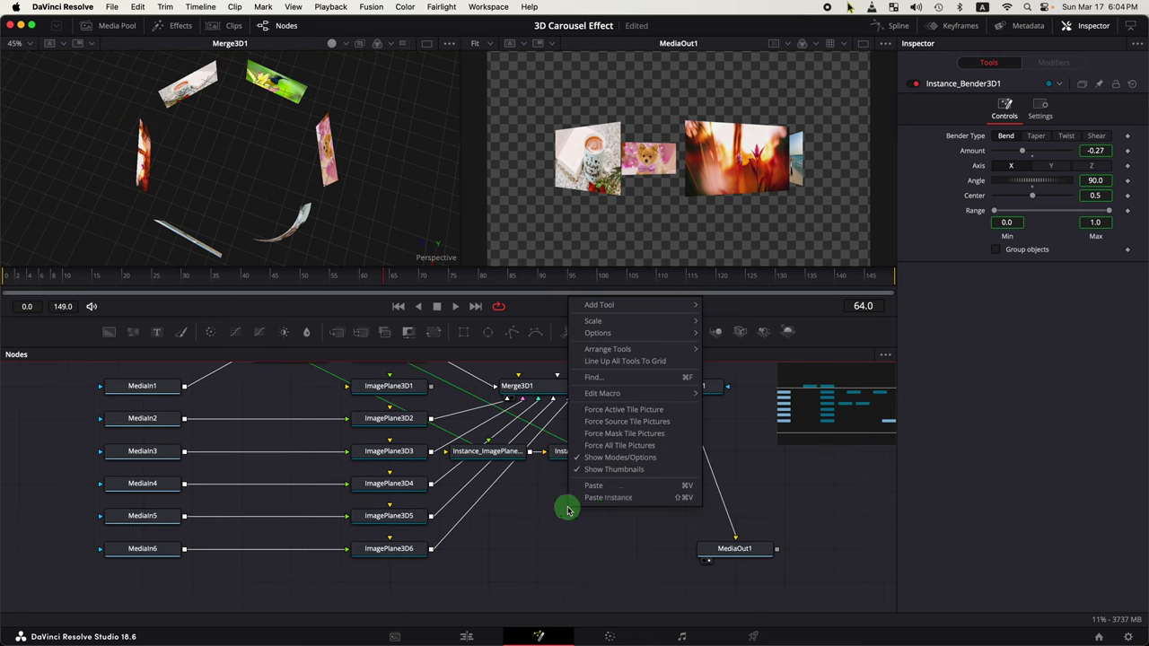
pyautogui.click(615, 497)
pyautogui.rightClick(668, 510)
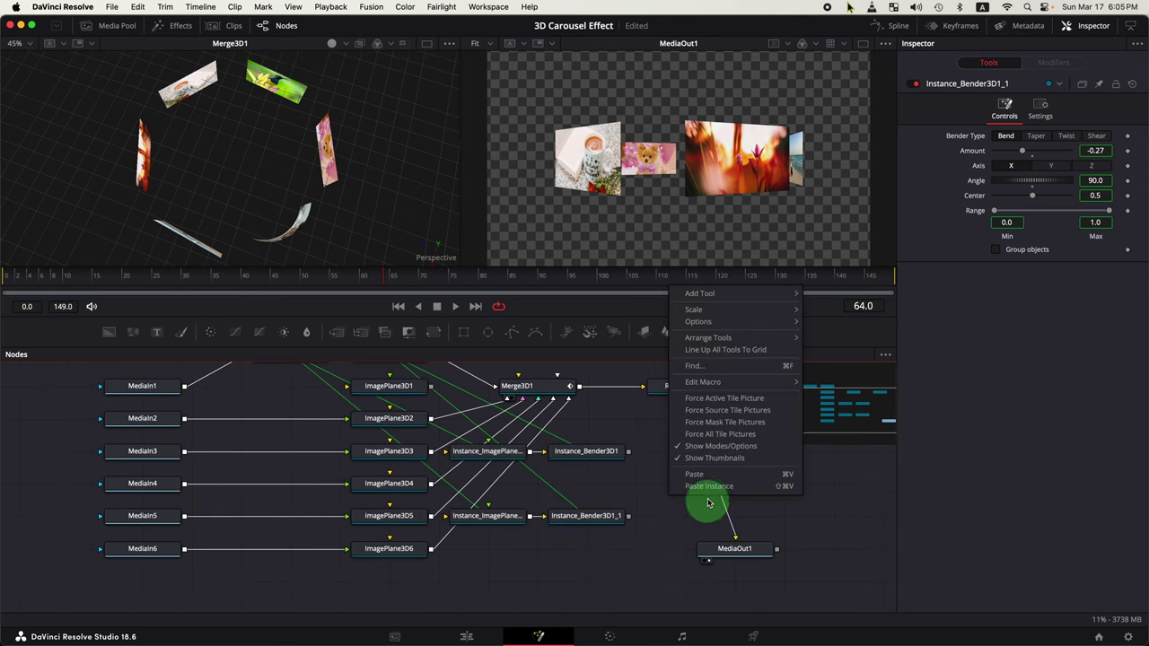
pyautogui.click(700, 485)
pyautogui.rightClick(642, 552)
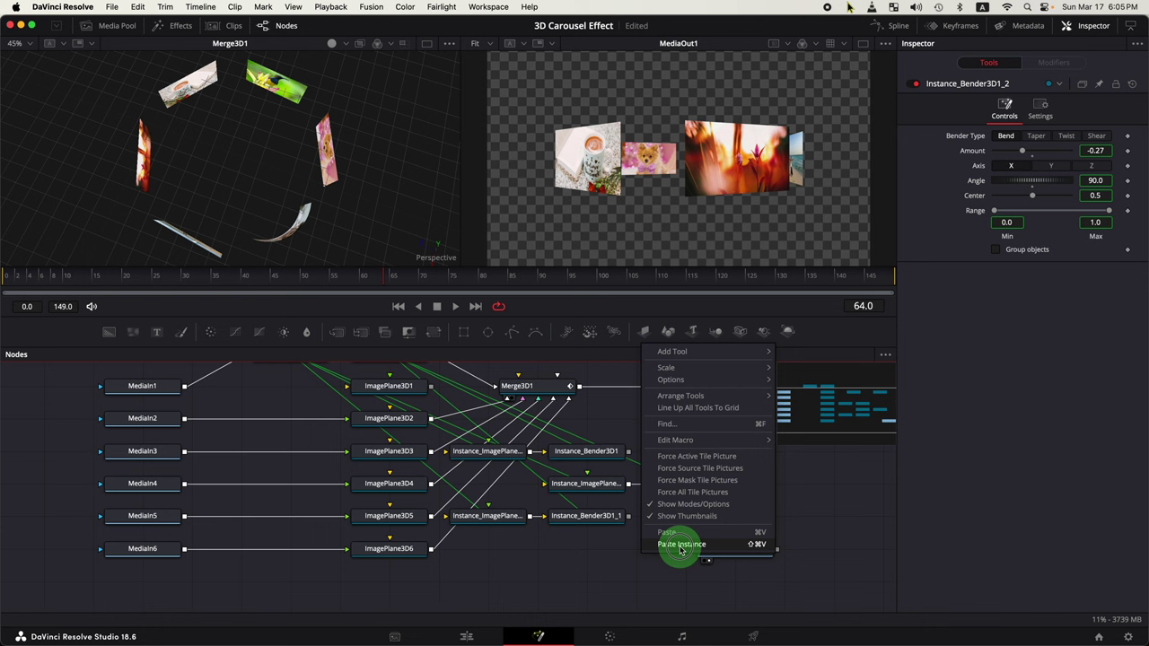
pyautogui.click(680, 545)
pyautogui.rightClick(640, 581)
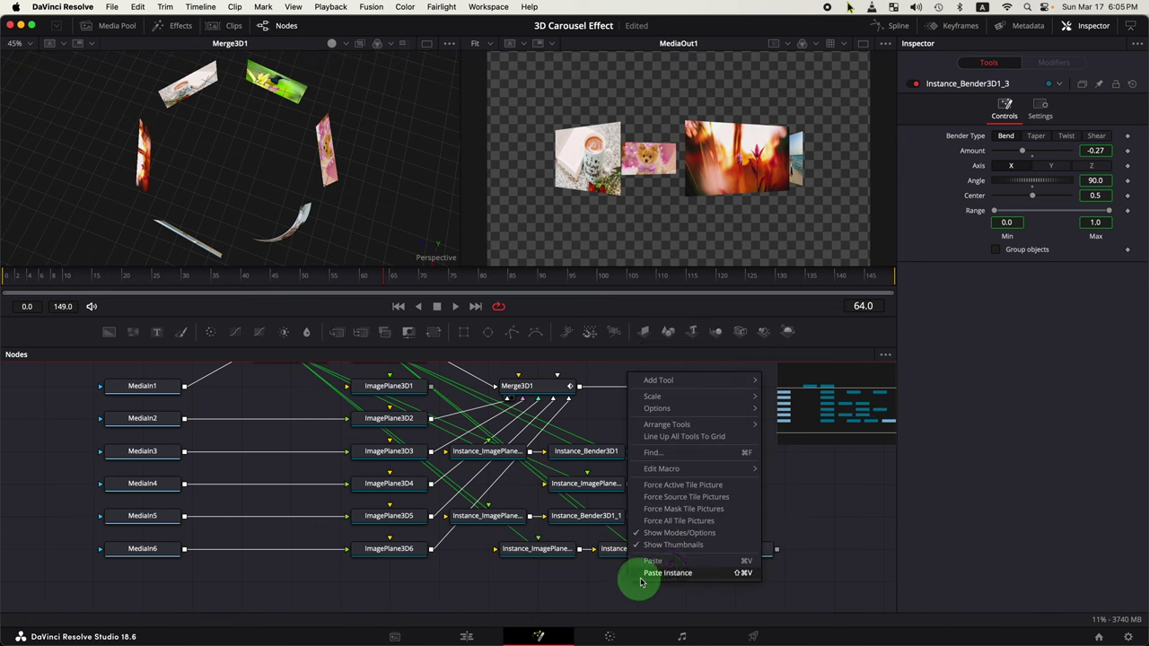
pyautogui.click(664, 573)
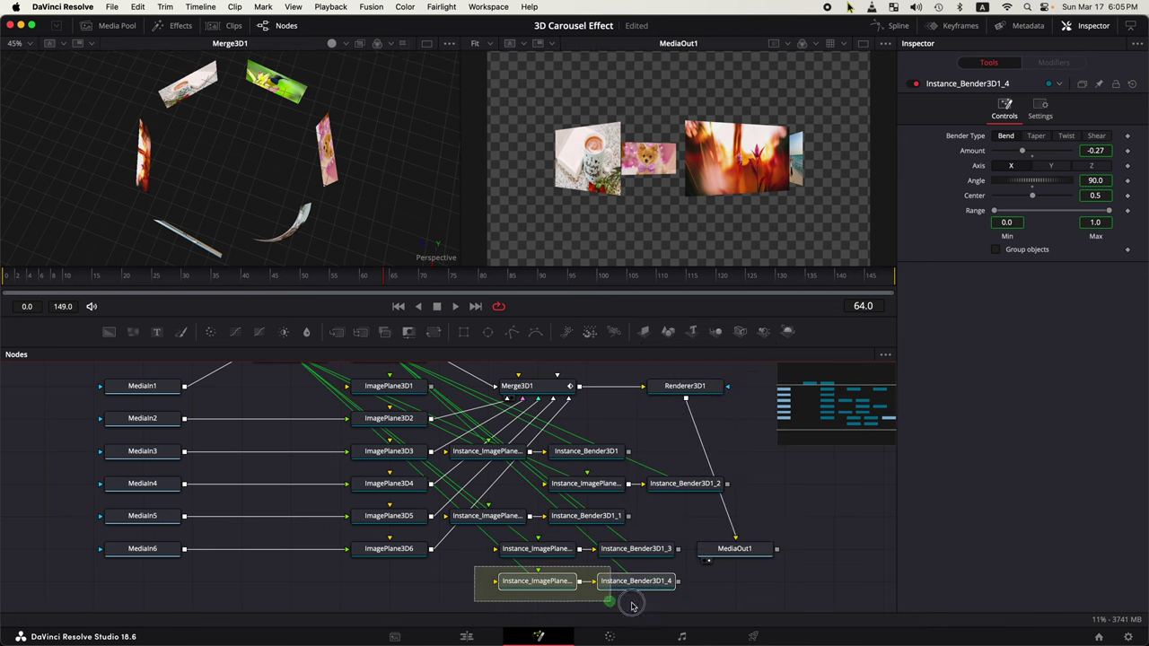
# Step: Arrange the five instance pairs in the rows of MediaIn2 to MediaIn6, spacing the nodes so each pair sits before its original image plane
pyautogui.moveTo(631, 583); pyautogui.dragTo(333, 549)
pyautogui.scroll(-2, 804, 522)
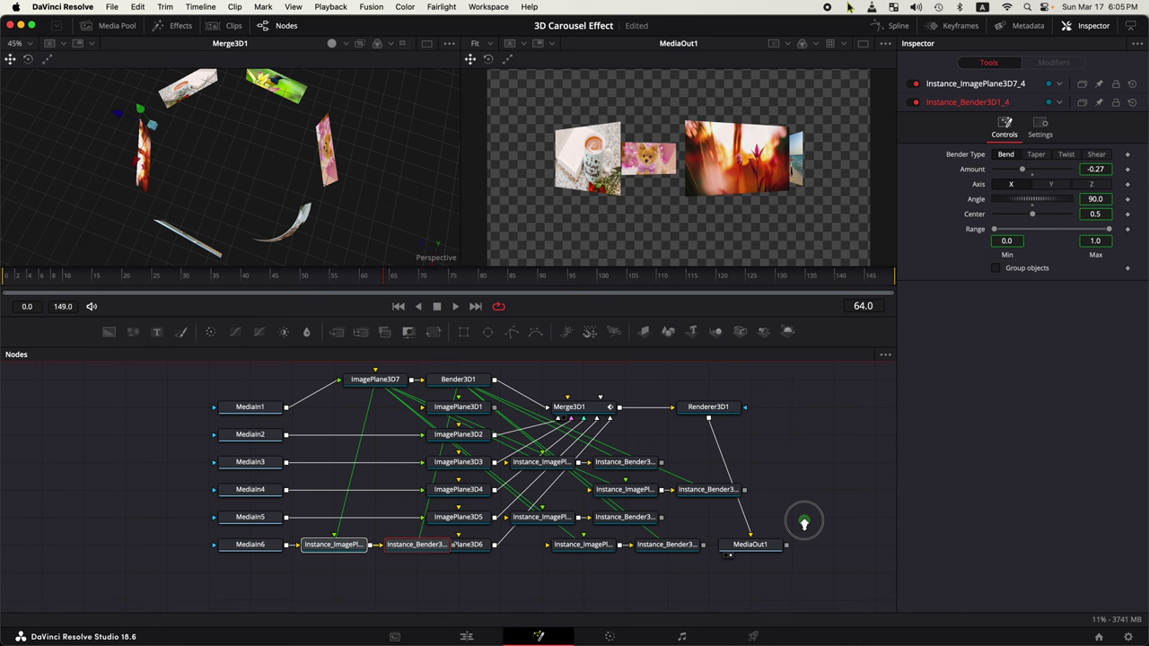
pyautogui.hscroll(-1, 443, 583)
pyautogui.moveTo(198, 385); pyautogui.dragTo(164, 552)
pyautogui.moveTo(363, 555); pyautogui.dragTo(282, 555)
pyautogui.moveTo(444, 557); pyautogui.dragTo(363, 556)
pyautogui.moveTo(290, 577); pyautogui.dragTo(386, 555)
pyautogui.moveTo(285, 552); pyautogui.dragTo(285, 441)
pyautogui.moveTo(617, 578); pyautogui.dragTo(379, 474)
pyautogui.moveTo(679, 582); pyautogui.dragTo(270, 499)
pyautogui.moveTo(605, 490); pyautogui.dragTo(722, 516)
pyautogui.moveTo(669, 499); pyautogui.dragTo(294, 527)
pyautogui.moveTo(690, 506); pyautogui.dragTo(555, 463)
pyautogui.moveTo(579, 471); pyautogui.dragTo(287, 554)
# Step: Reroute the outputs of MediaIn2 through MediaIn6 from the original image planes into the instanced image planes in their rows
pyautogui.moveTo(436, 553); pyautogui.dragTo(245, 553)
pyautogui.moveTo(439, 527); pyautogui.dragTo(244, 527)
pyautogui.moveTo(445, 499); pyautogui.dragTo(244, 498)
pyautogui.moveTo(437, 472); pyautogui.dragTo(244, 471)
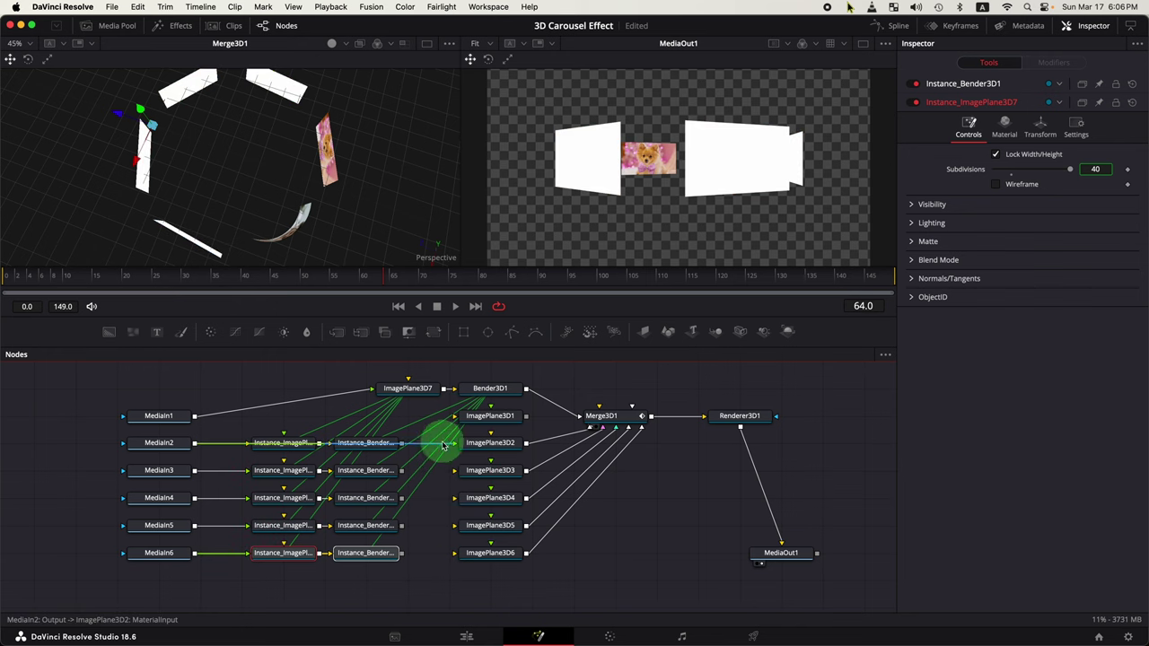
pyautogui.moveTo(443, 445); pyautogui.dragTo(245, 443)
pyautogui.click(420, 598)
# Step: Connect each of the five Bender3D1 instances to the original image plane in its row, ImagePlane3D2 through ImagePlane3D6
pyautogui.moveTo(401, 444); pyautogui.dragTo(476, 444)
pyautogui.moveTo(402, 471); pyautogui.dragTo(479, 476)
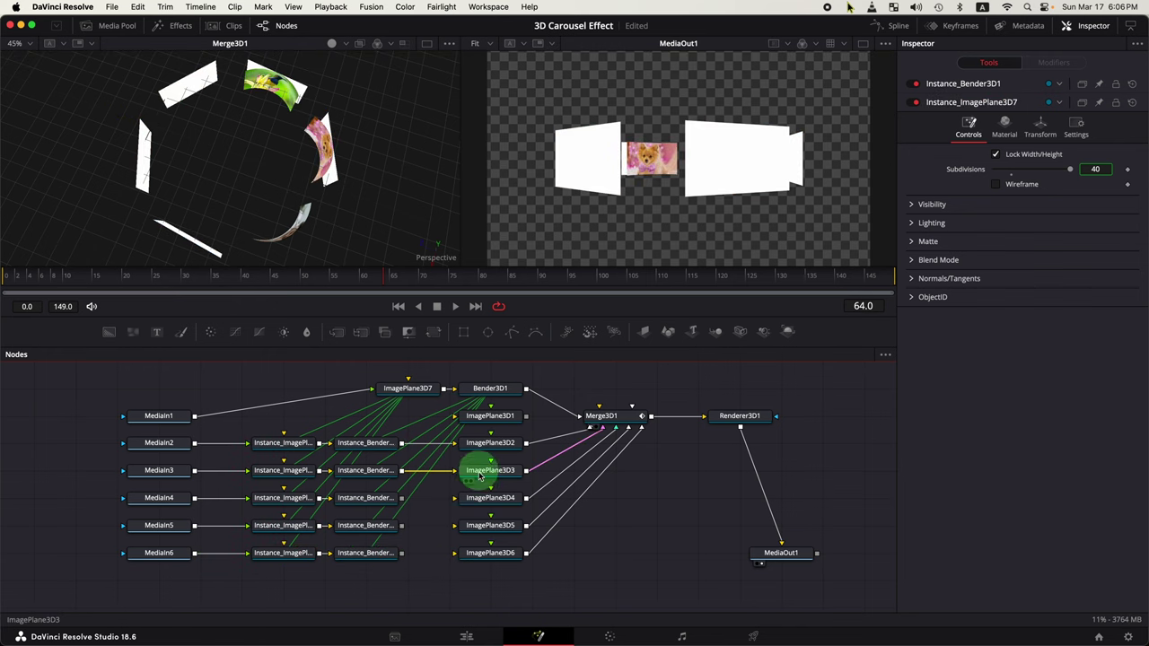
pyautogui.moveTo(401, 497); pyautogui.dragTo(456, 498)
pyautogui.moveTo(401, 525); pyautogui.dragTo(456, 526)
pyautogui.moveTo(401, 552); pyautogui.dragTo(446, 551)
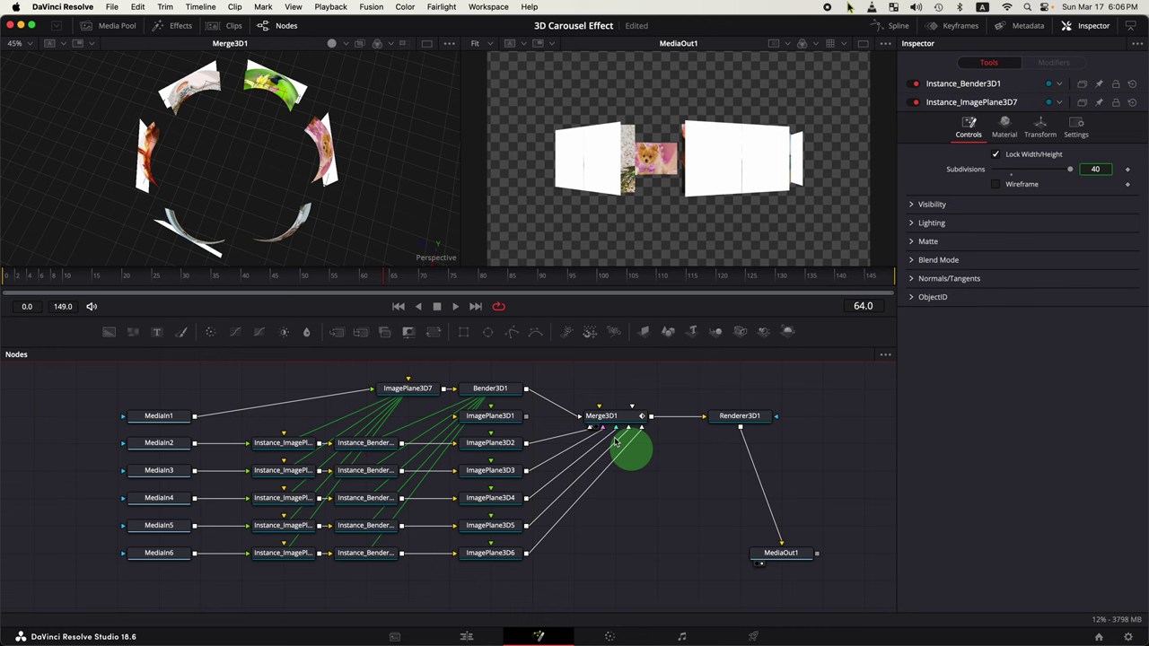
# Step: Hide the flat white planes of ImagePlane3D2, ImagePlane3D3, ImagePlane3D4 and ImagePlane3D5 by turning off their Visible option
pyautogui.click(507, 444)
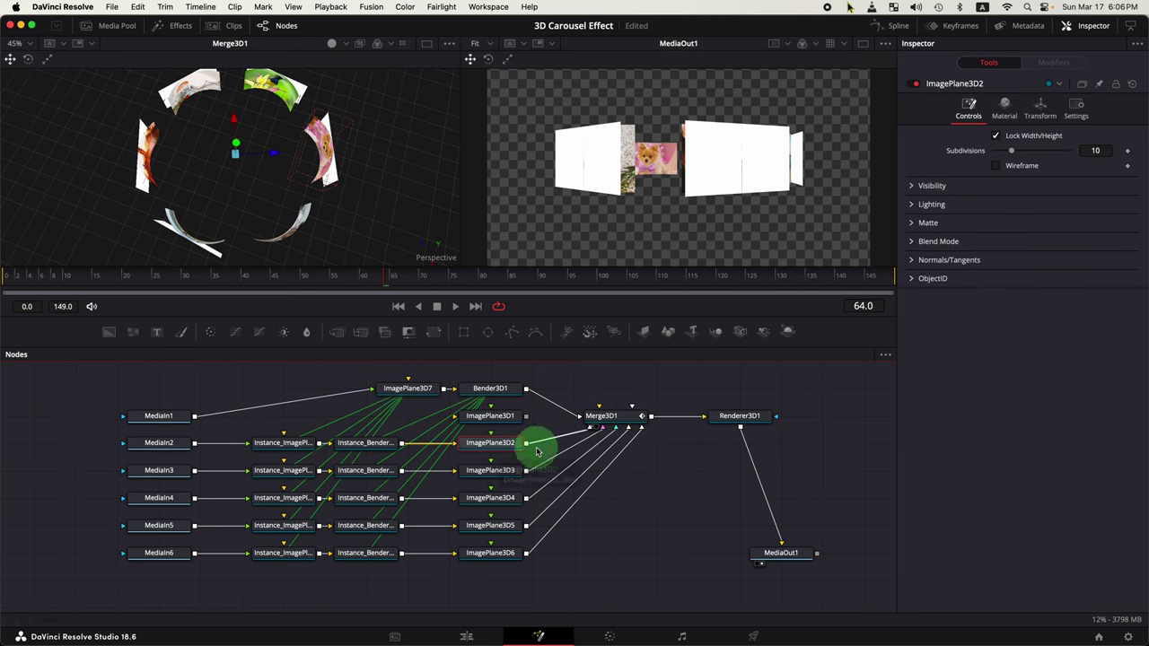
pyautogui.click(933, 186)
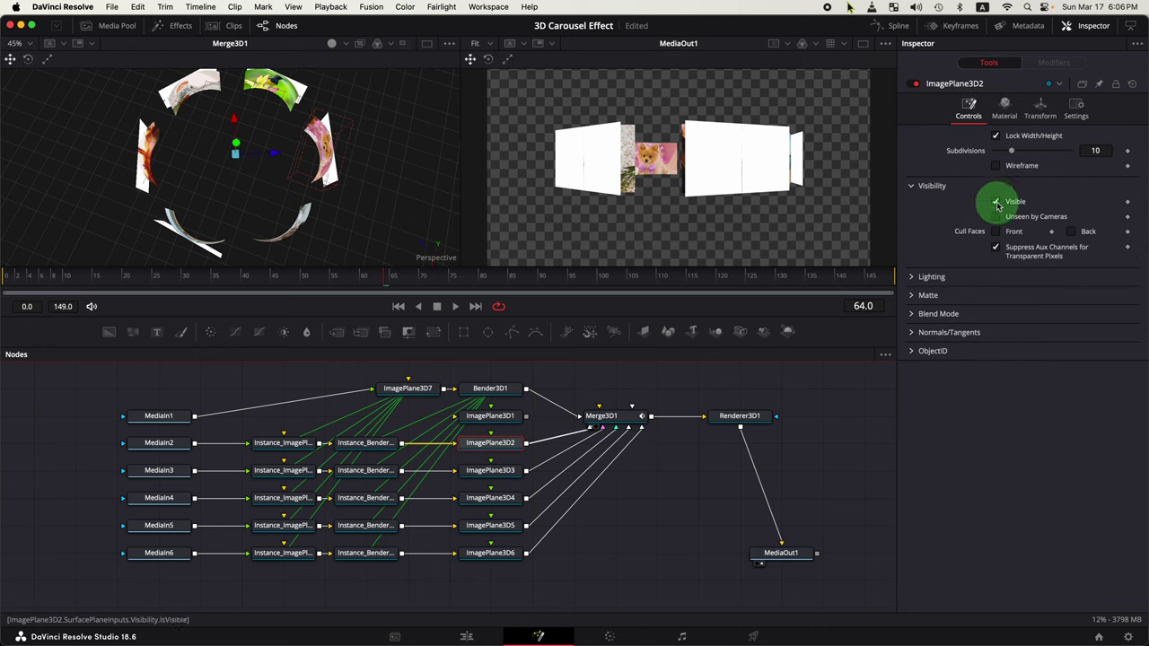
pyautogui.click(487, 477)
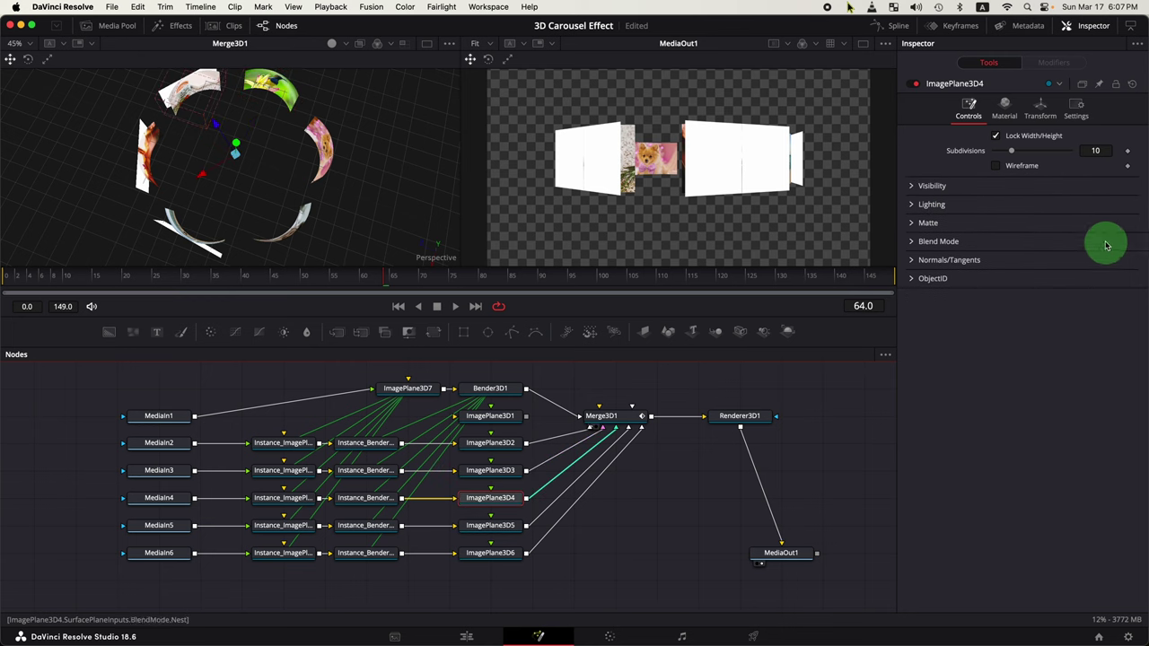
pyautogui.click(931, 186)
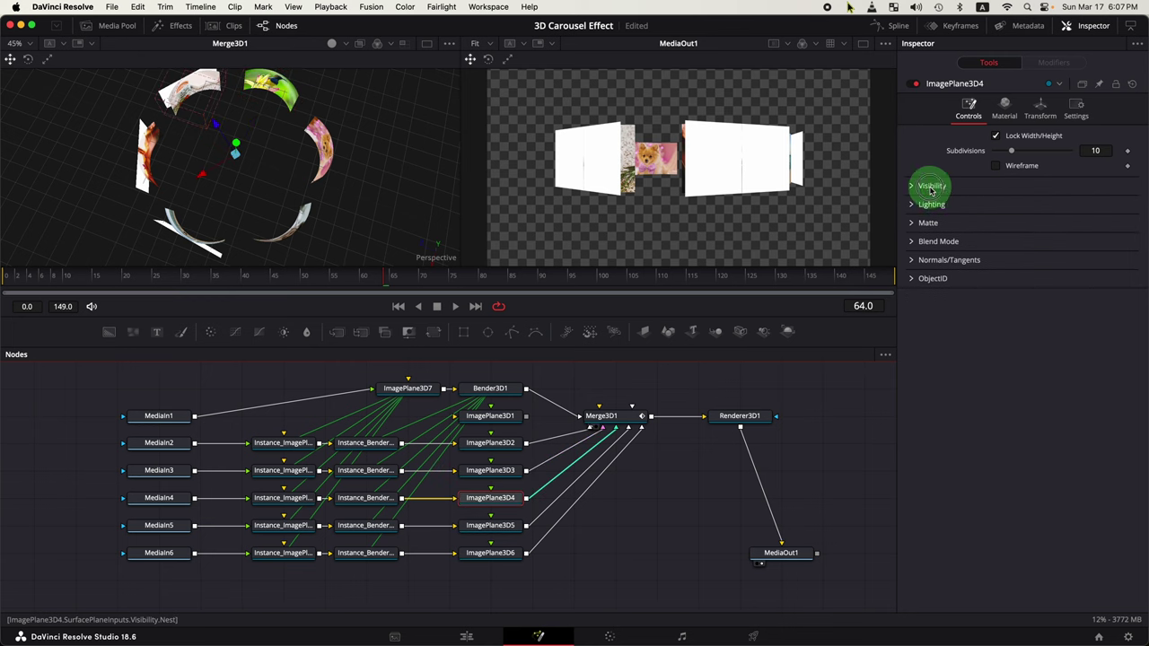
pyautogui.click(996, 201)
pyautogui.click(490, 525)
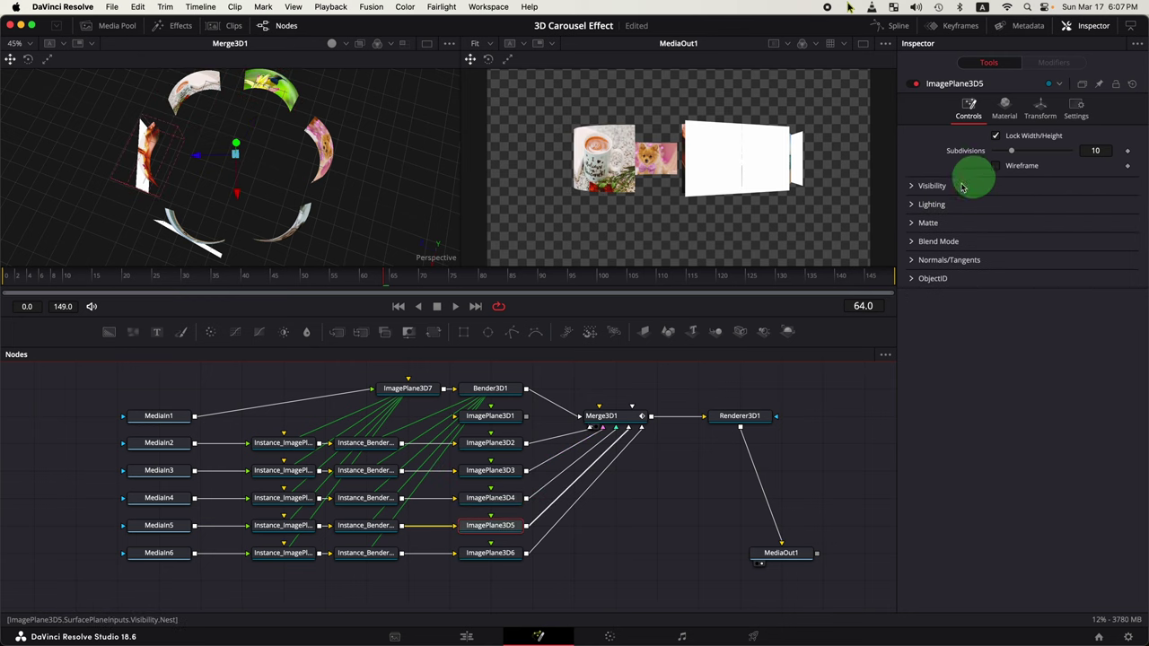
pyautogui.click(931, 186)
pyautogui.click(993, 206)
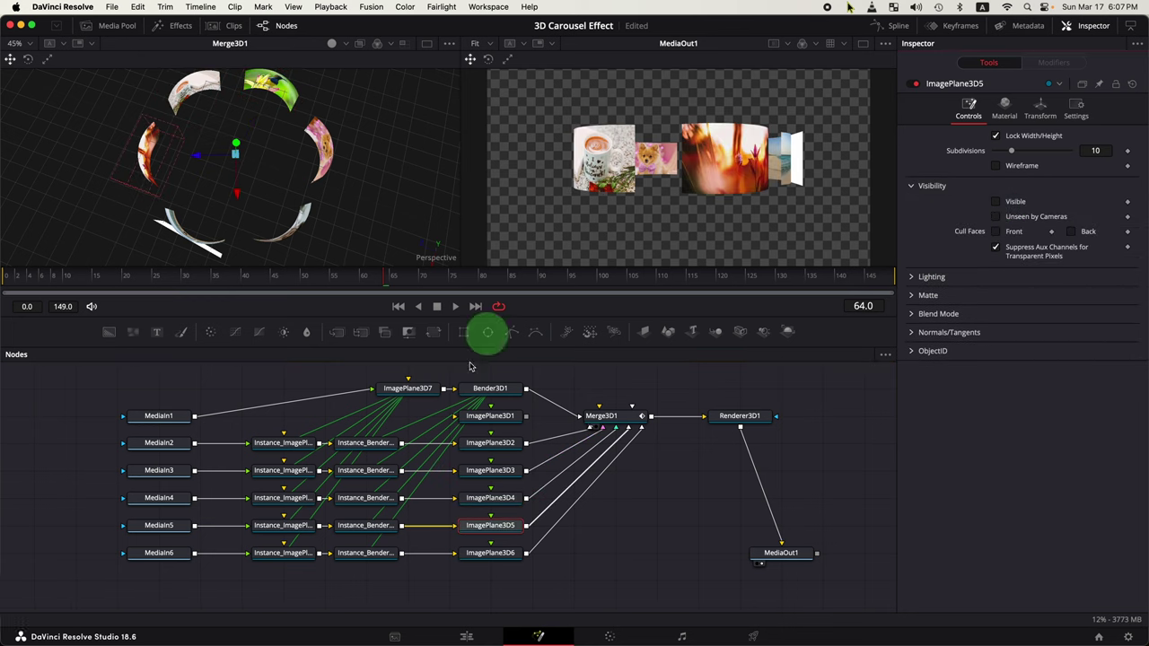
# Step: Replace ImagePlane3D6 with a Transform 3D node and display the new node's transform controls
pyautogui.click(487, 553)
pyautogui.rightClick(498, 556)
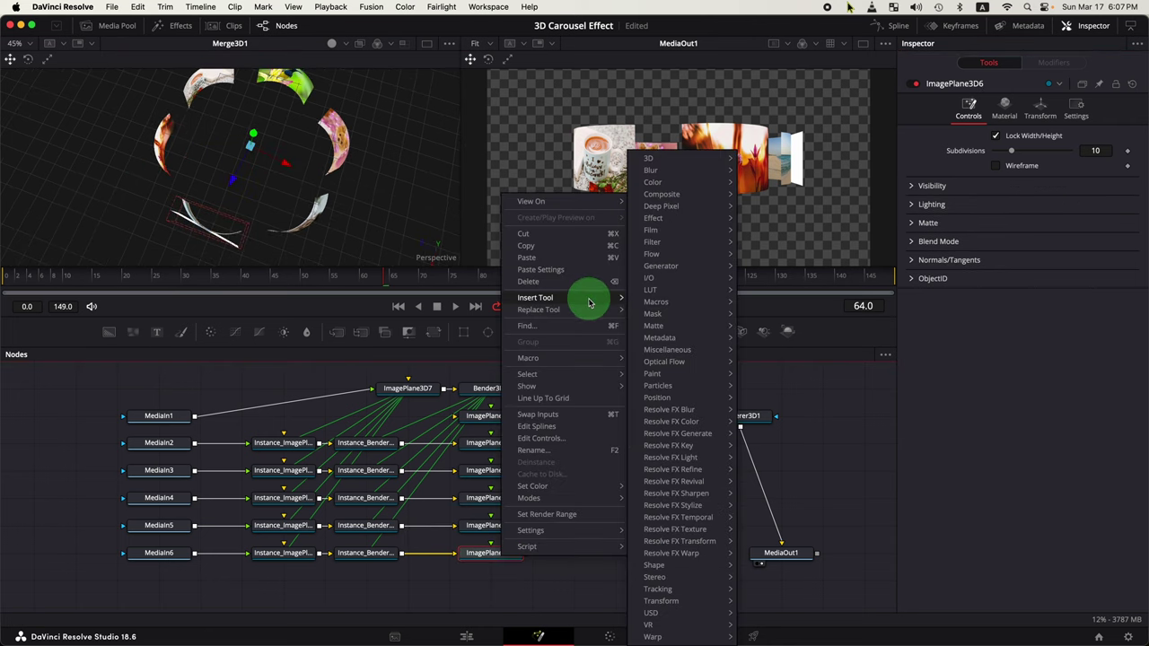
pyautogui.moveTo(535, 310)
pyautogui.moveTo(655, 159)
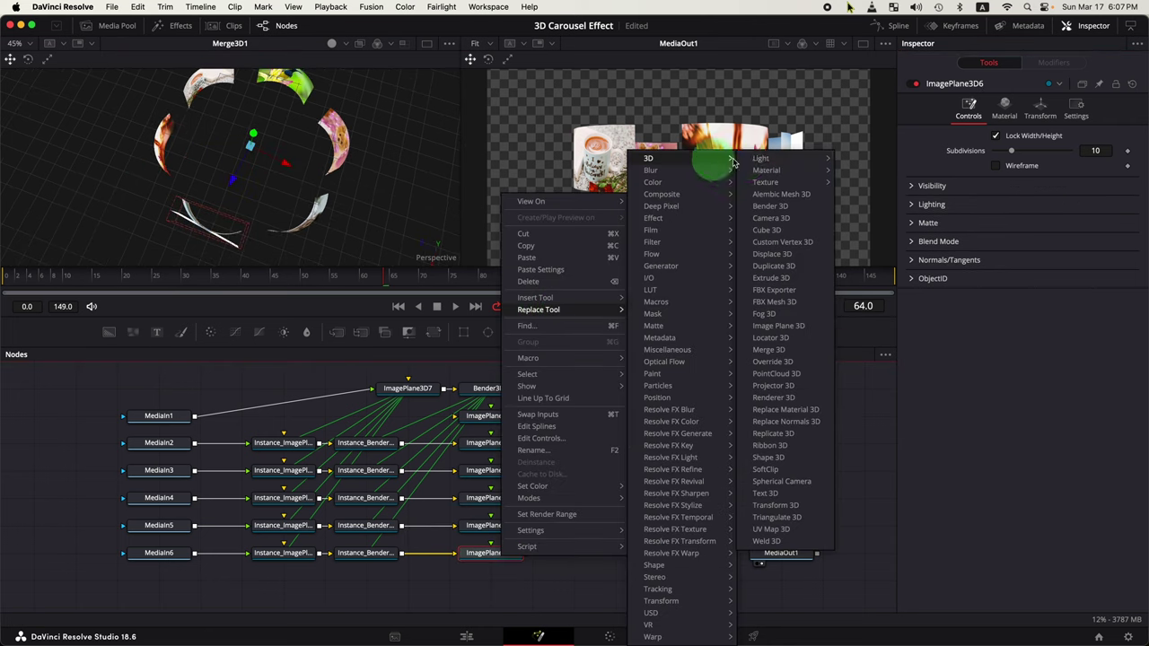
pyautogui.click(792, 507)
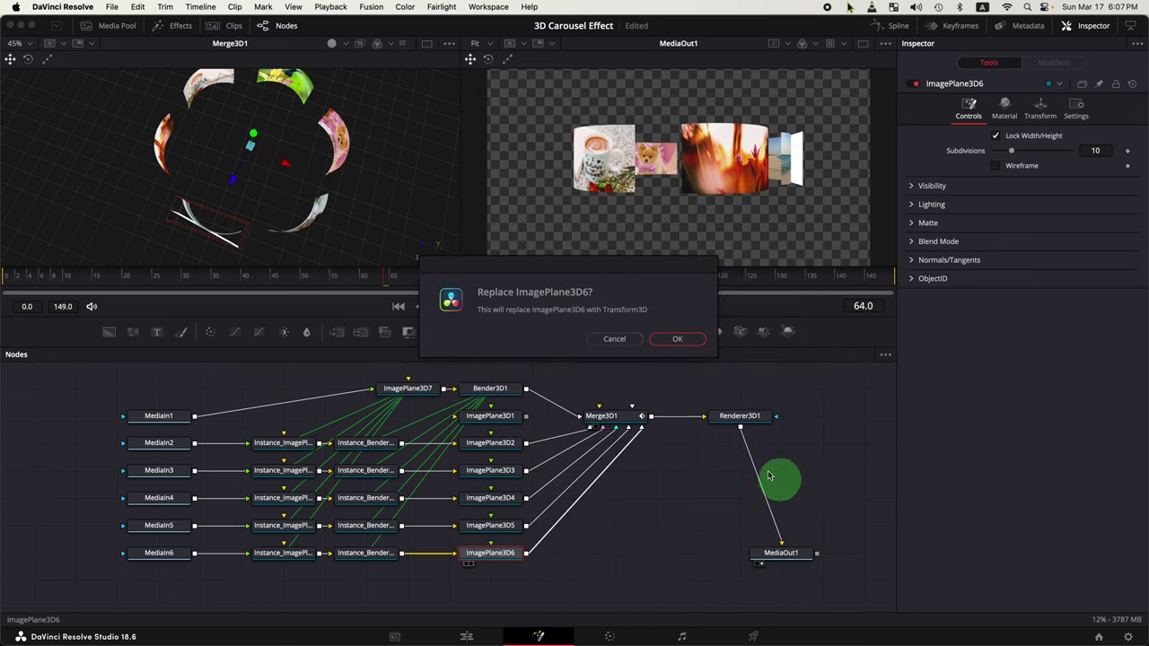
pyautogui.click(685, 342)
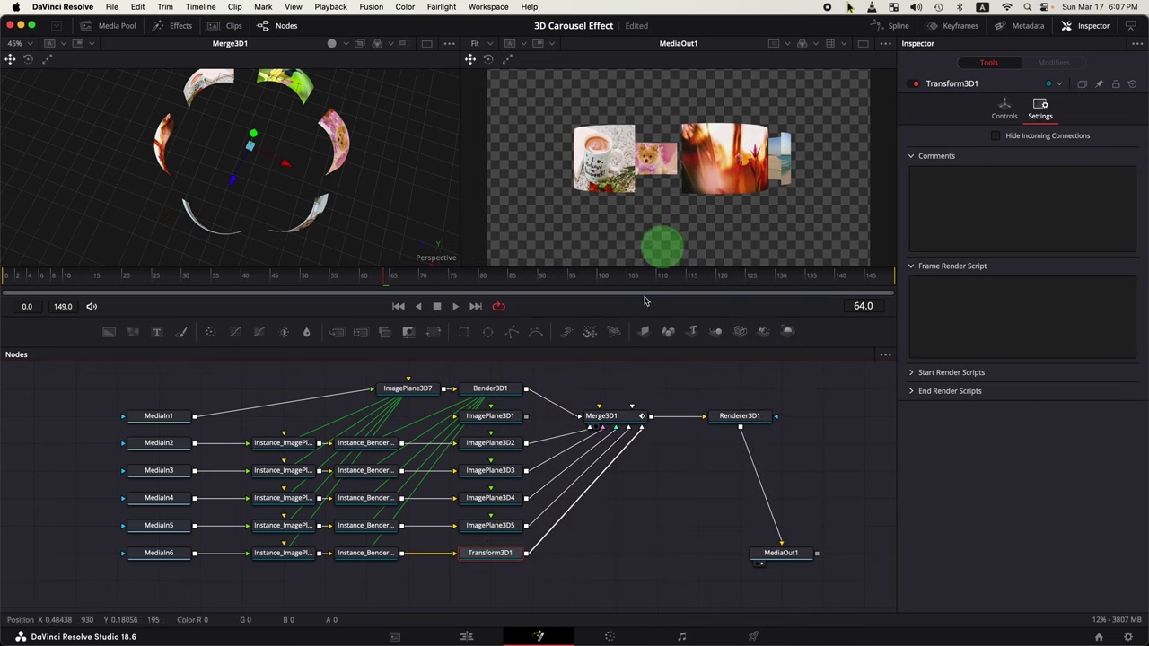
pyautogui.click(1004, 108)
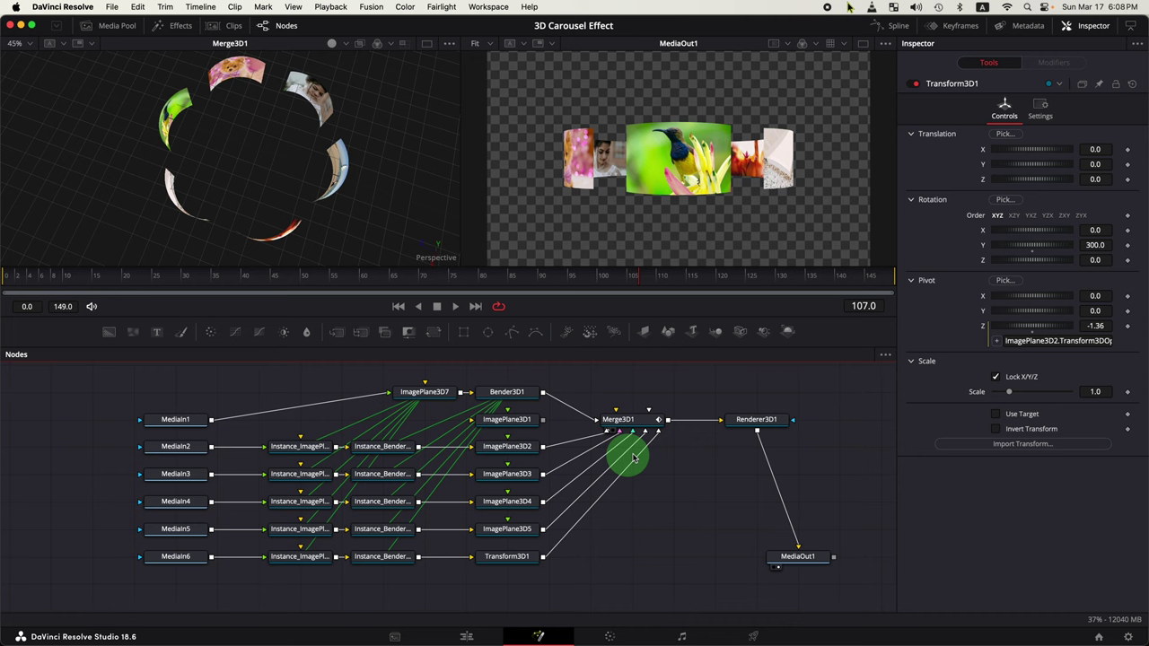
# Step: Line up ImagePlane3D7 and Bender3D1 in MediaIn1's row and set Bender3D1's bend amount to -0.11
pyautogui.moveTo(431, 391); pyautogui.dragTo(306, 418)
pyautogui.moveTo(521, 393); pyautogui.dragTo(396, 421)
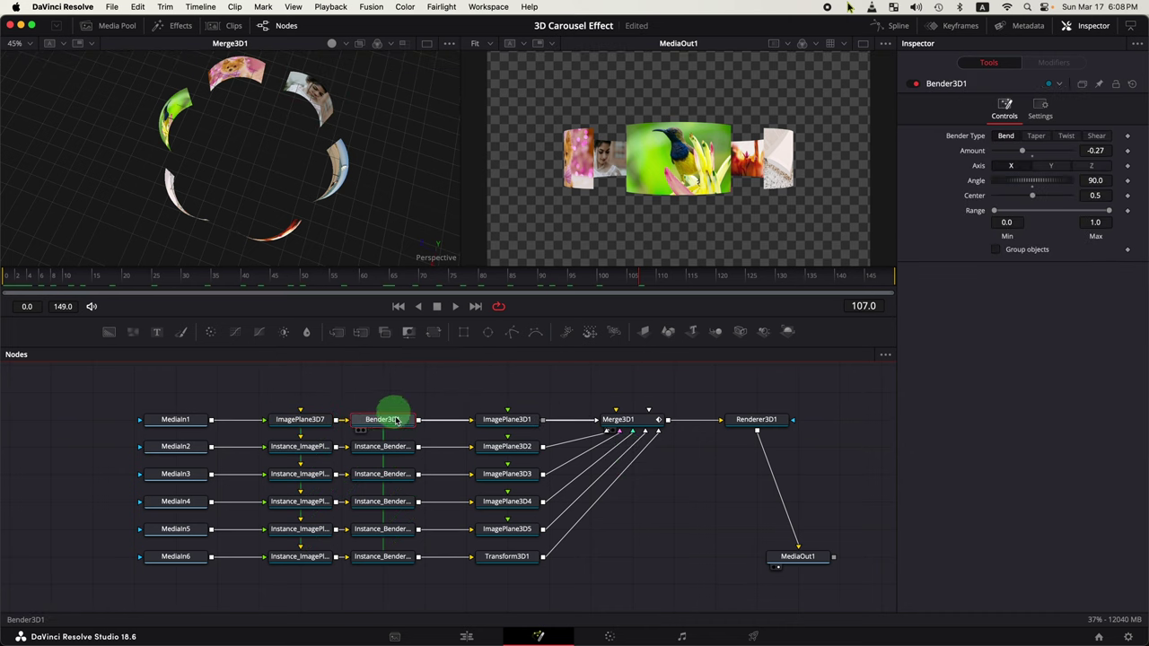
pyautogui.moveTo(1092, 152); pyautogui.dragTo(625, 159)
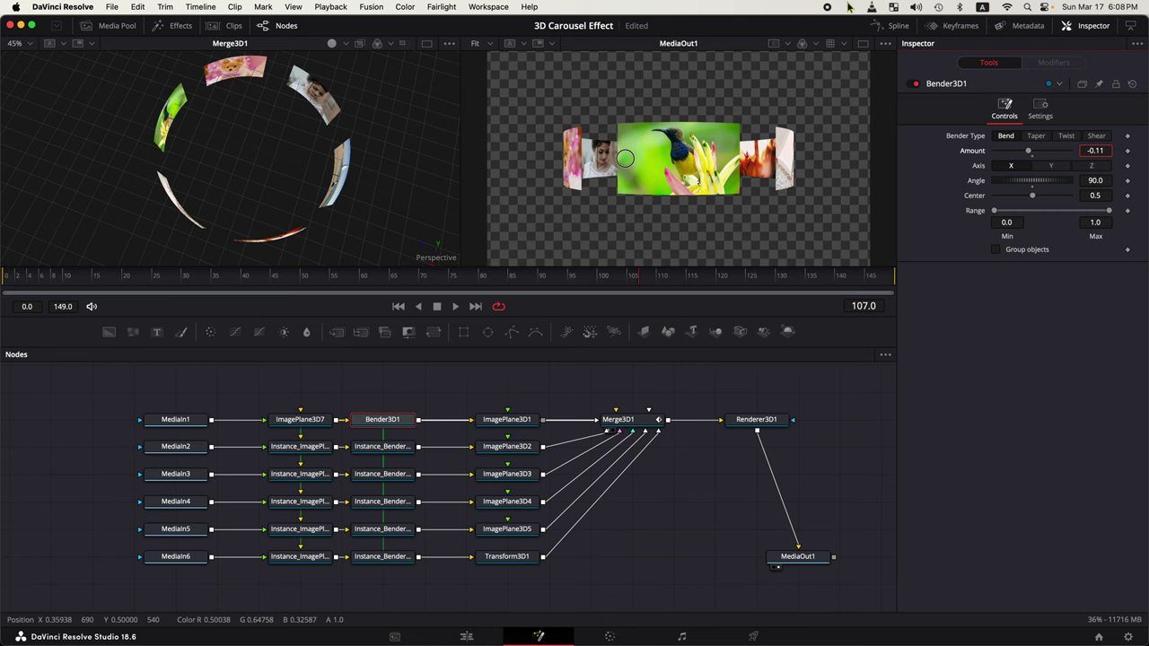
# Step: At frame 120, close the carousel into a ring with Bender3D1's amount at -0.185 and ImagePlane3D2's Z pivot at -0.954, and play it
pyautogui.moveTo(278, 273); pyautogui.dragTo(720, 287)
pyautogui.click(508, 446)
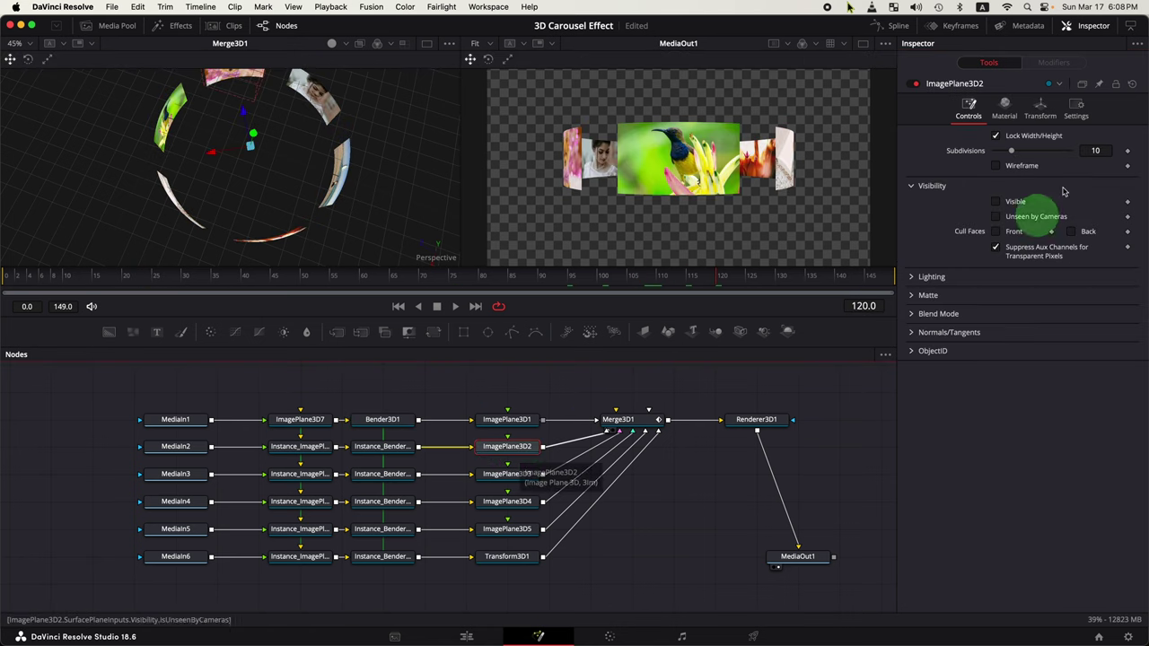
pyautogui.click(1040, 108)
pyautogui.moveTo(1097, 341); pyautogui.dragTo(788, 325)
pyautogui.click(382, 419)
pyautogui.moveTo(1097, 151); pyautogui.dragTo(1053, 159)
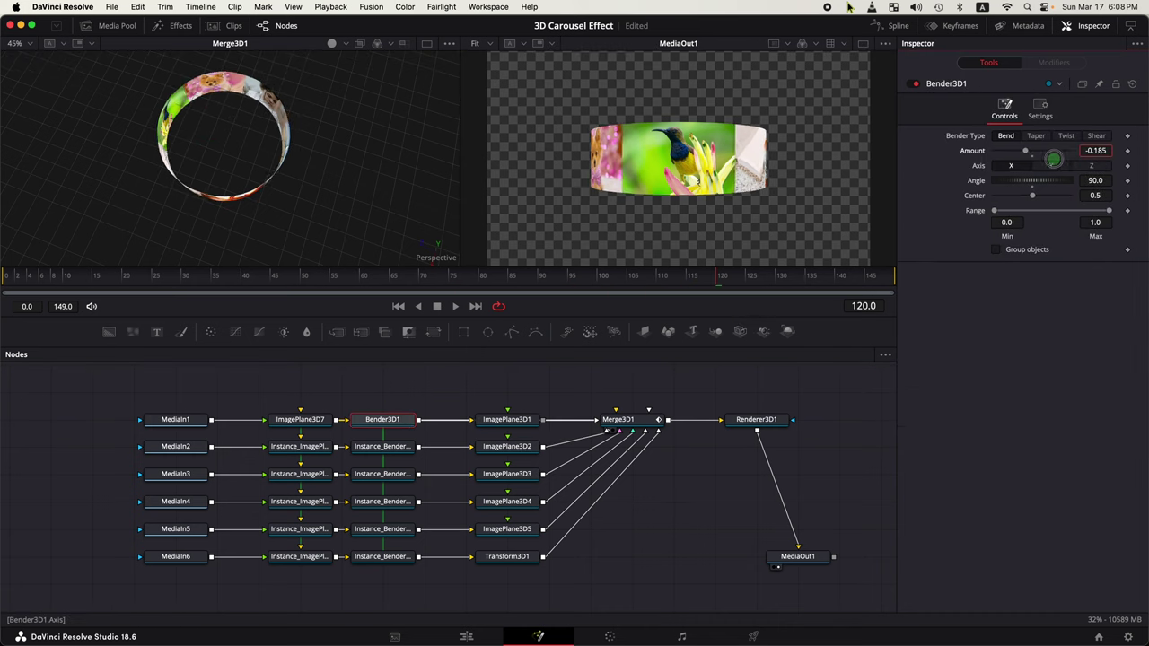
pyautogui.click(513, 448)
pyautogui.moveTo(1094, 327); pyautogui.dragTo(1087, 326)
pyautogui.click(455, 306)
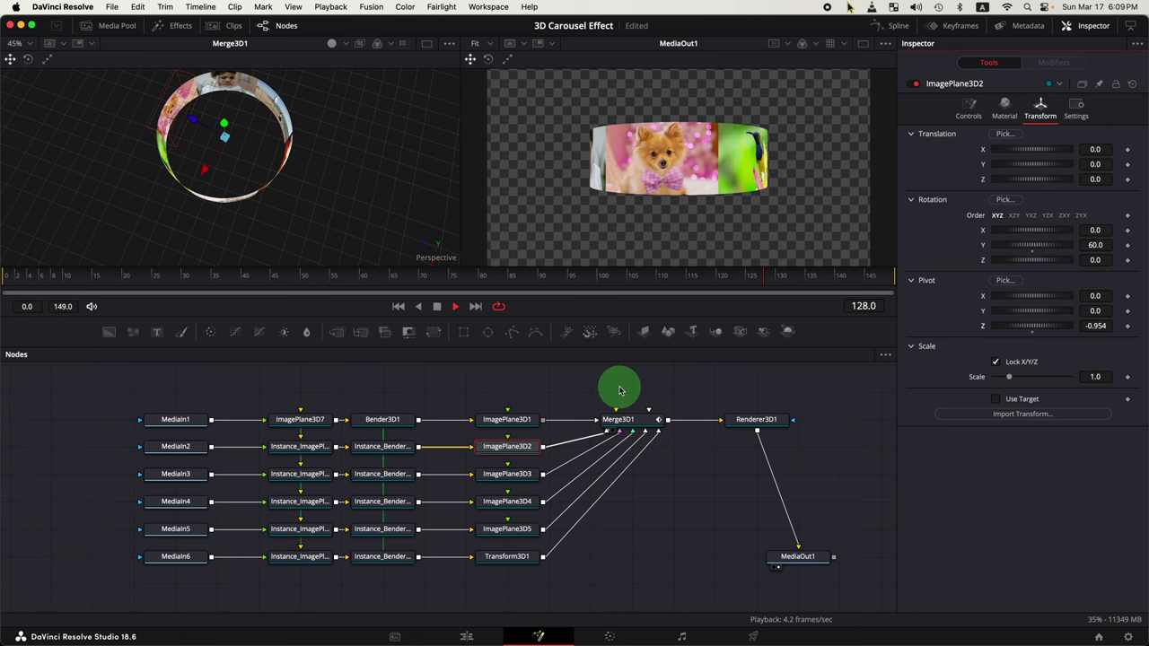